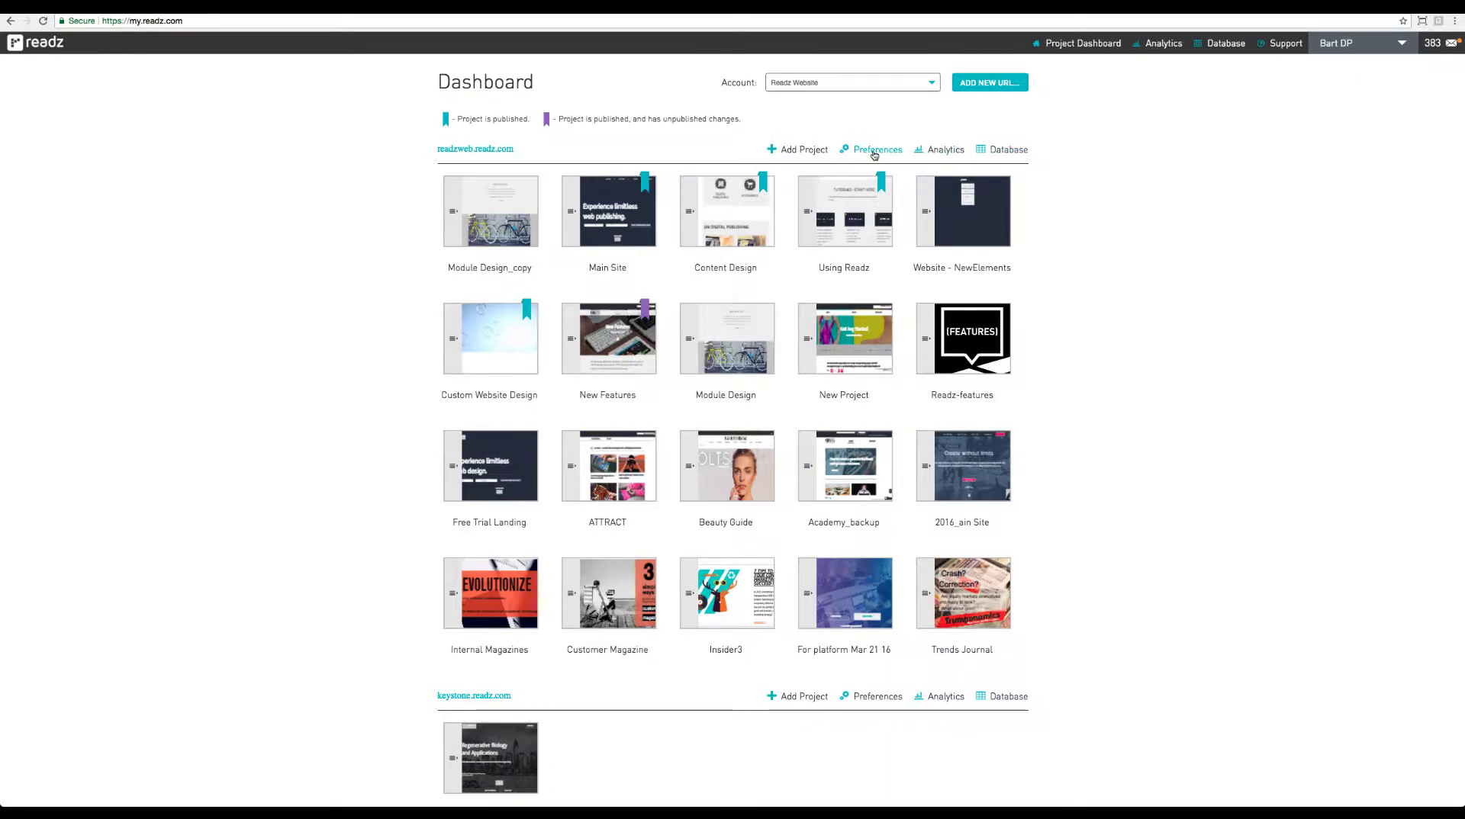
Step: Open the font settings in the preferences of the readzweb.readz.com site
left_click(874, 152)
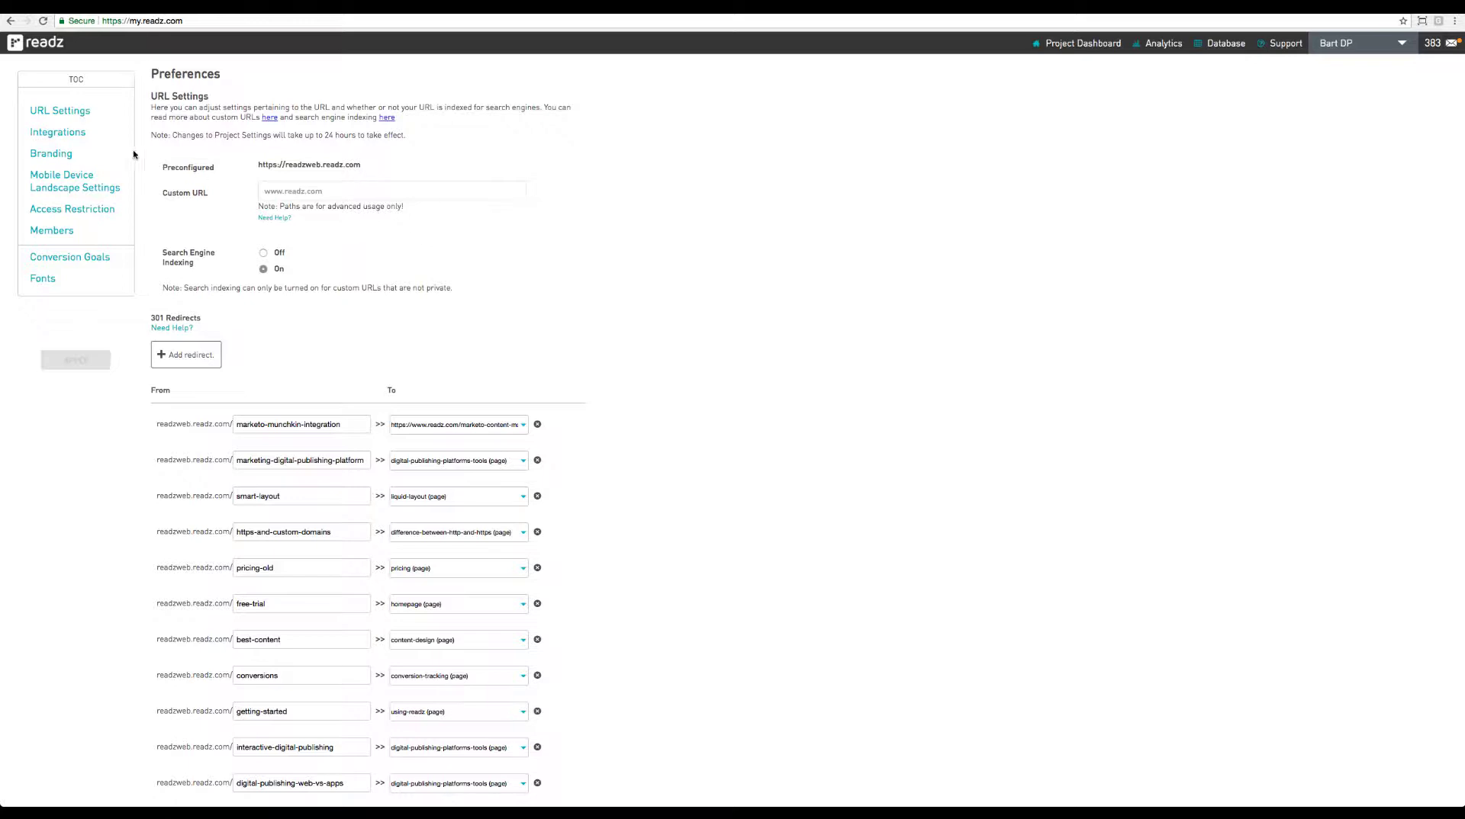
left_click(43, 278)
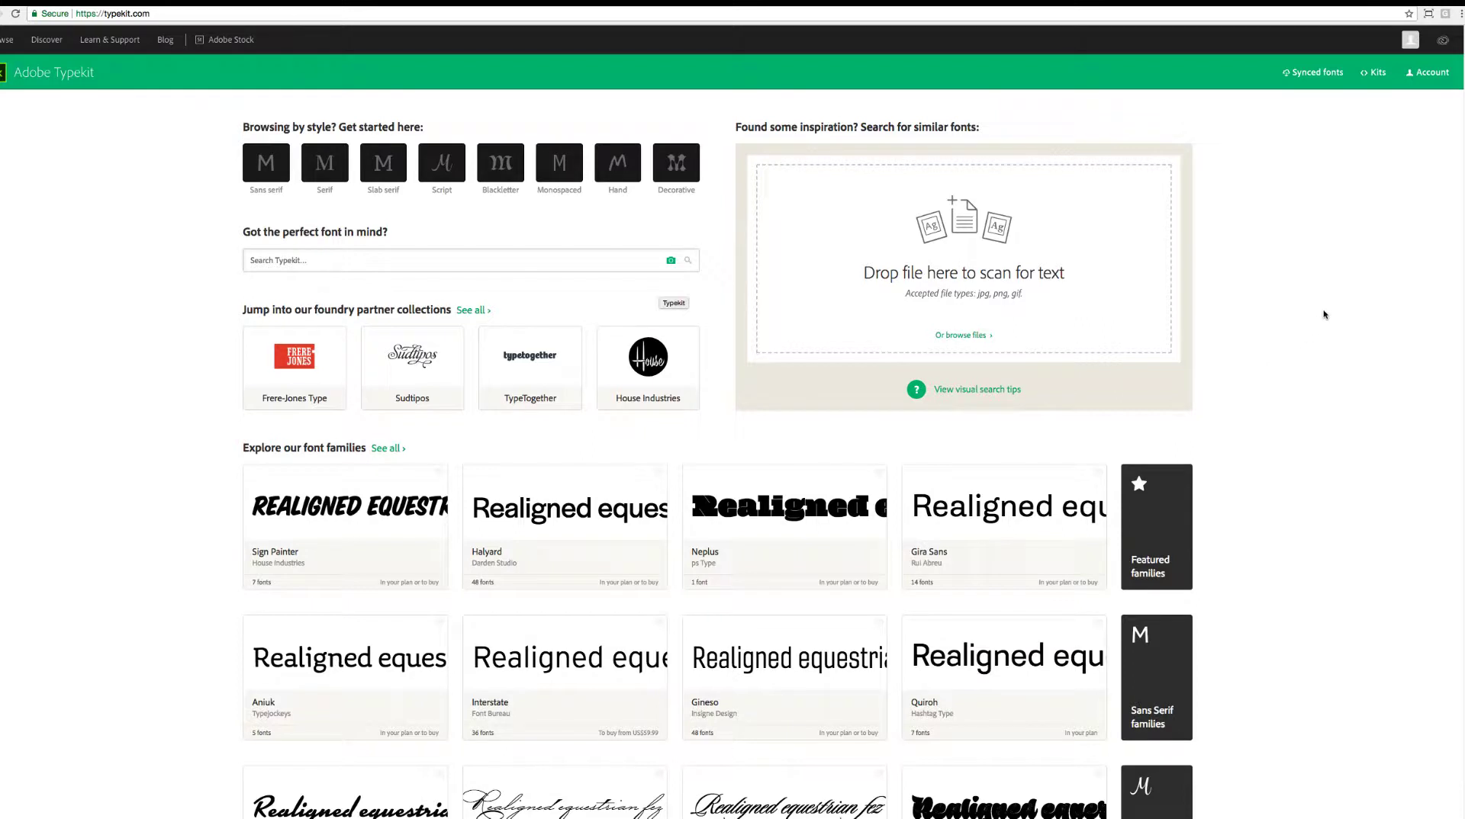
Step: Copy the Readz kit's ID from the full kit list in Adobe Typekit and return to the Typekit ID field in Readz
mouse_move(1378, 75)
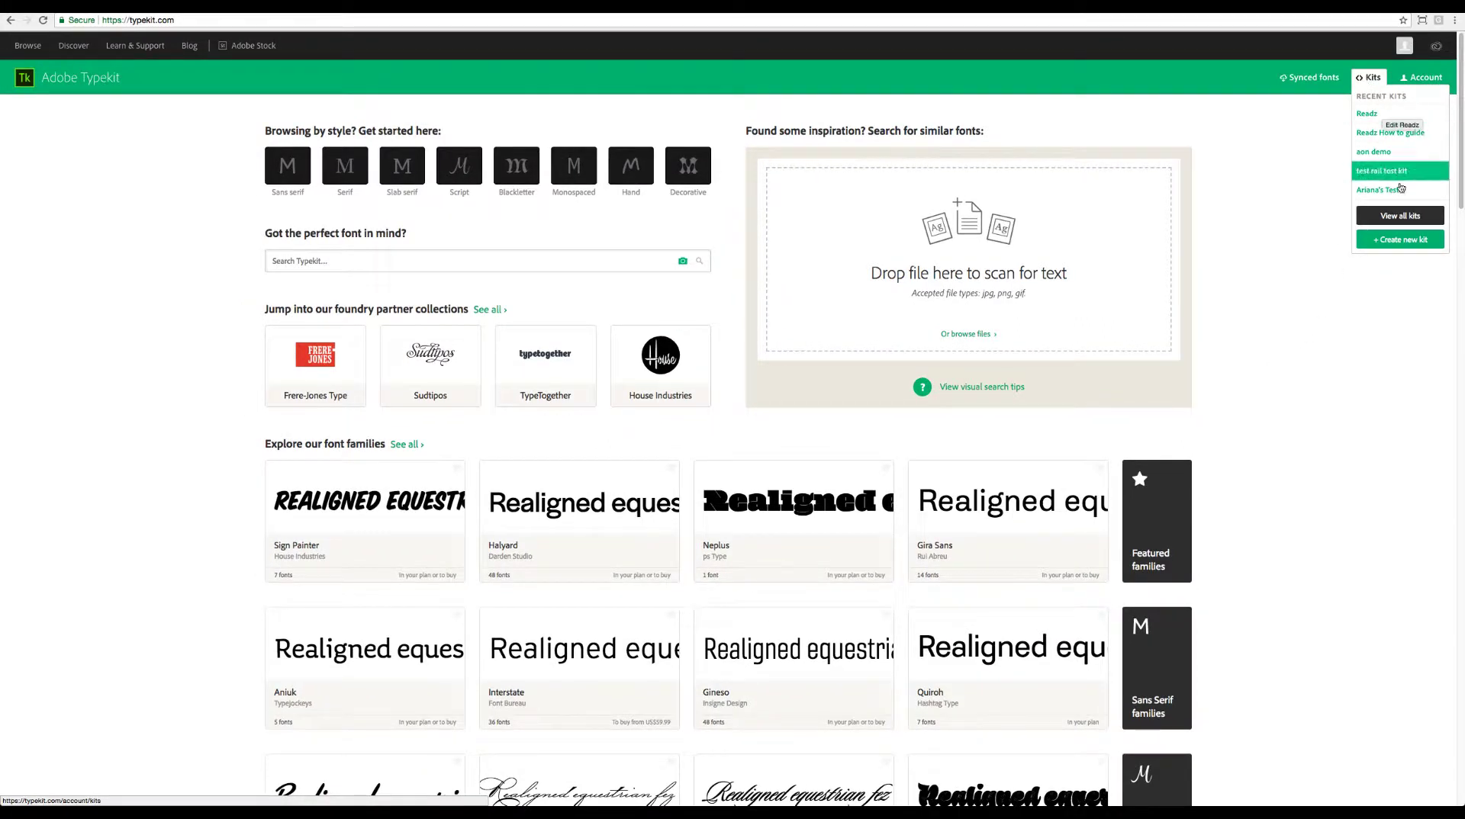
left_click(1398, 220)
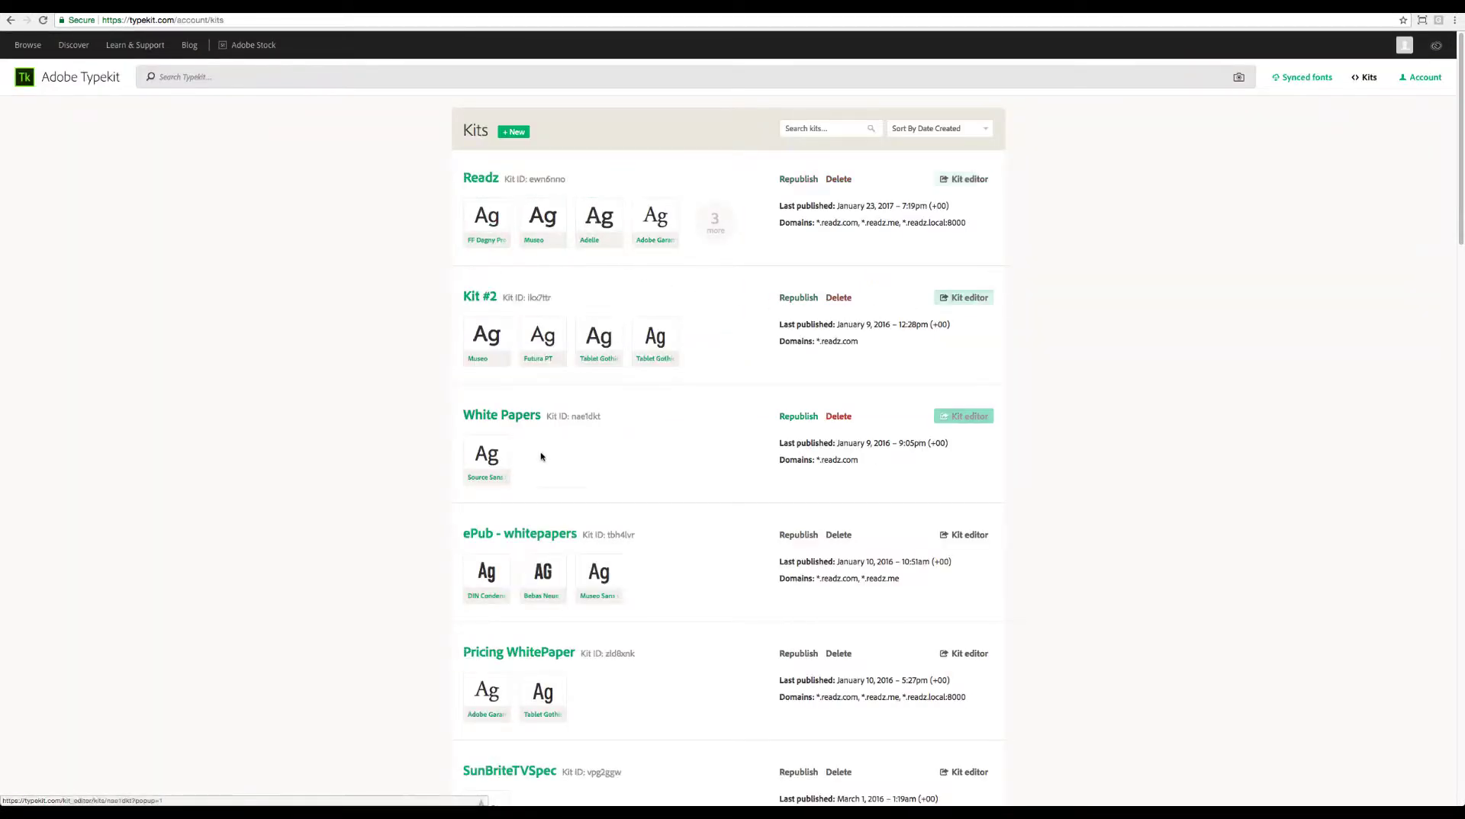
scroll(630, 663, "down", 1)
scroll(649, 595, "up", 1)
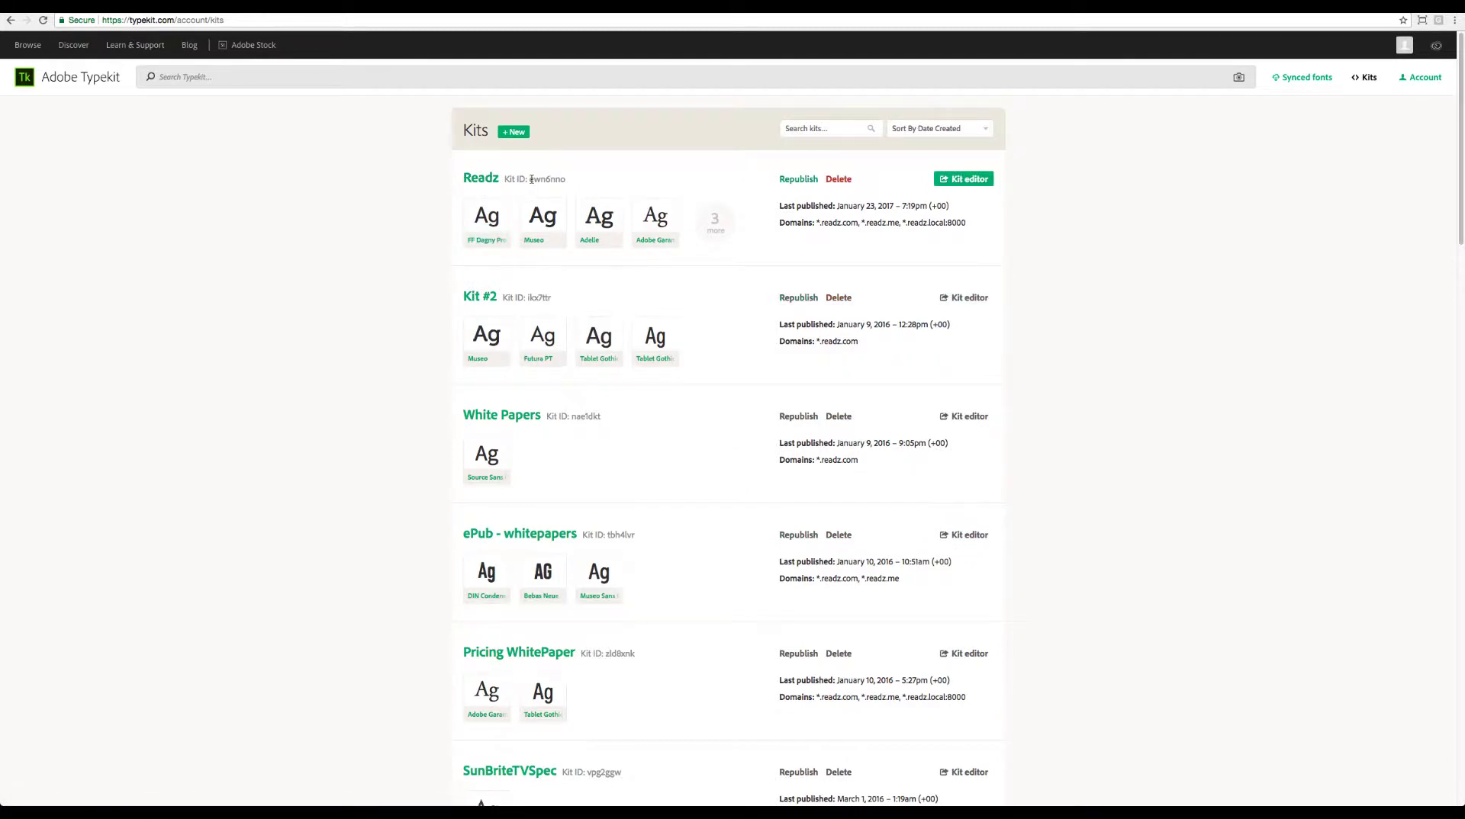
left_click_drag(531, 179, 570, 181)
left_click(229, 6)
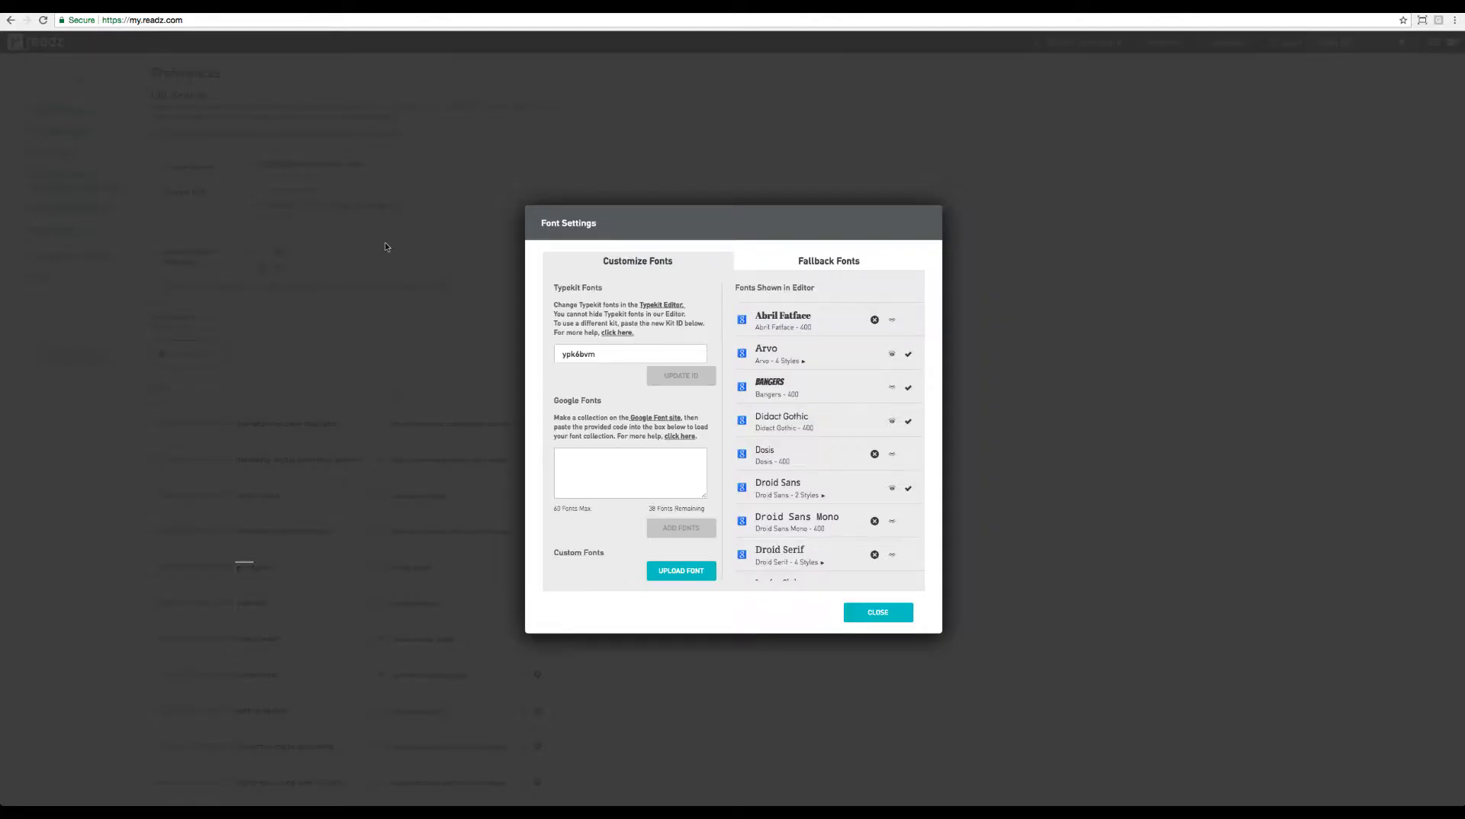
left_click(595, 354)
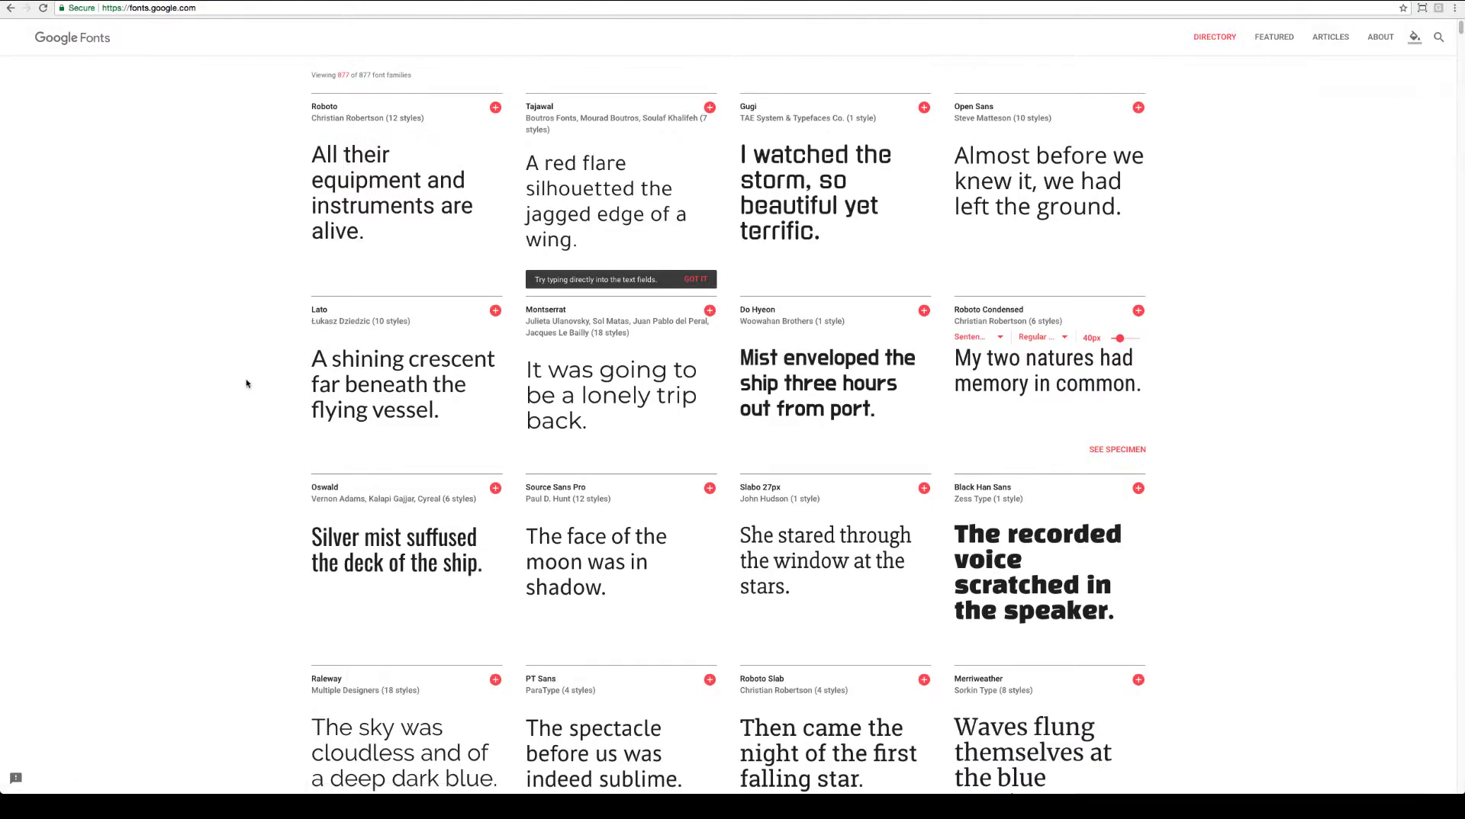
Step: In Google Fonts, select the Roboto Condensed family and copy its standard embed link code
scroll(213, 281, "down", 9)
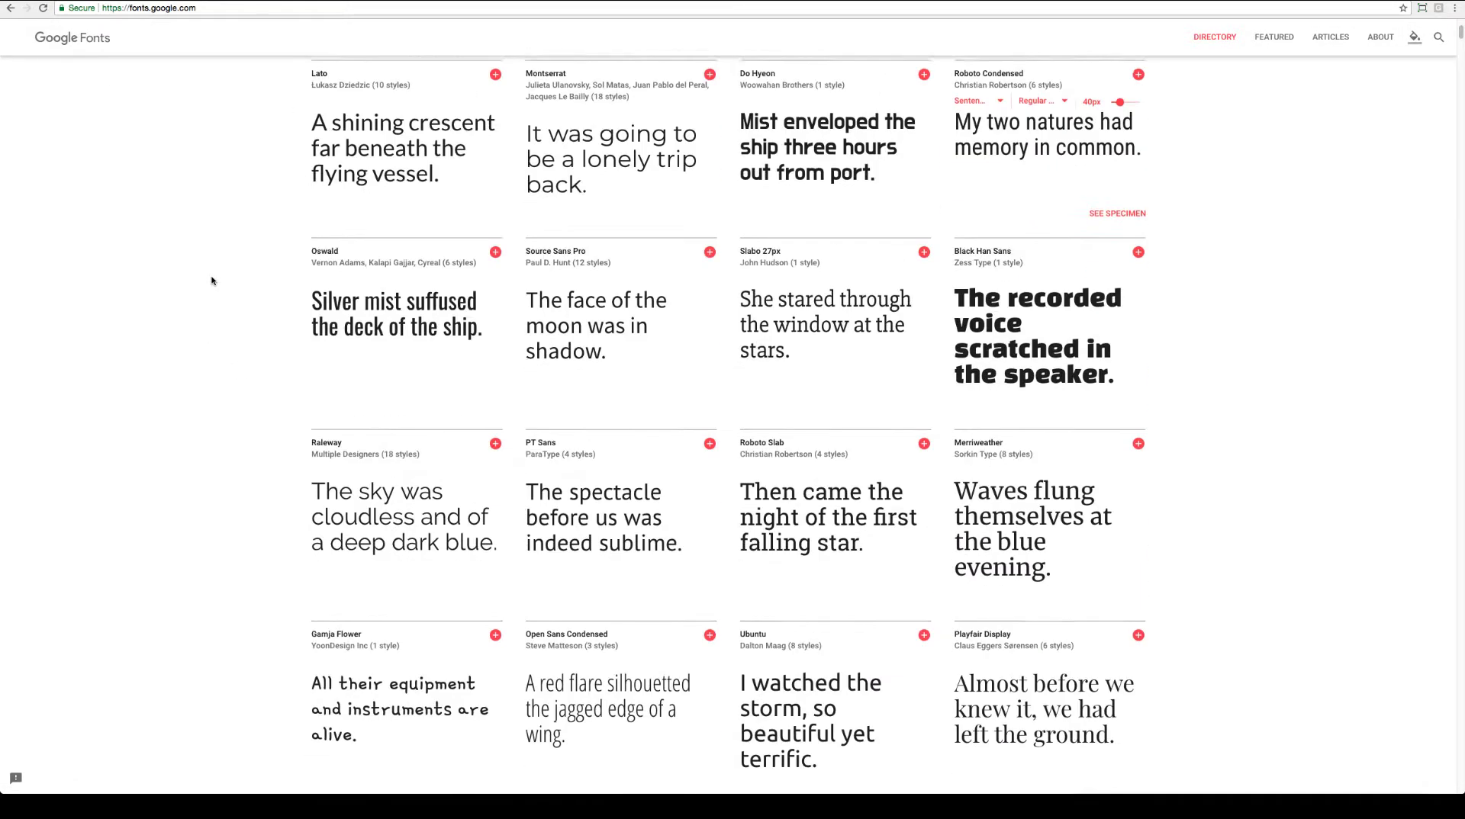
scroll(213, 281, "up", 10)
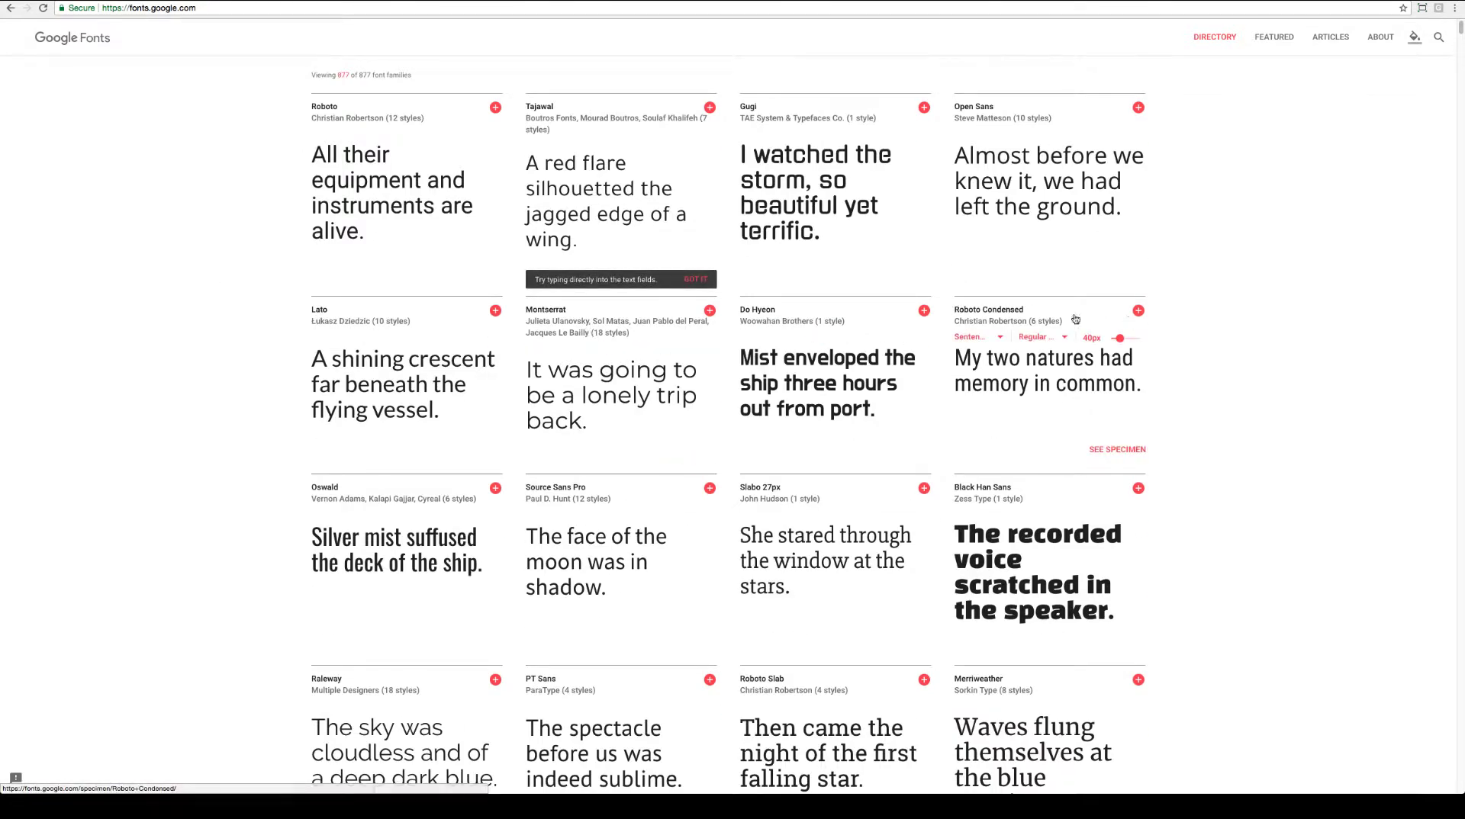
left_click(1138, 311)
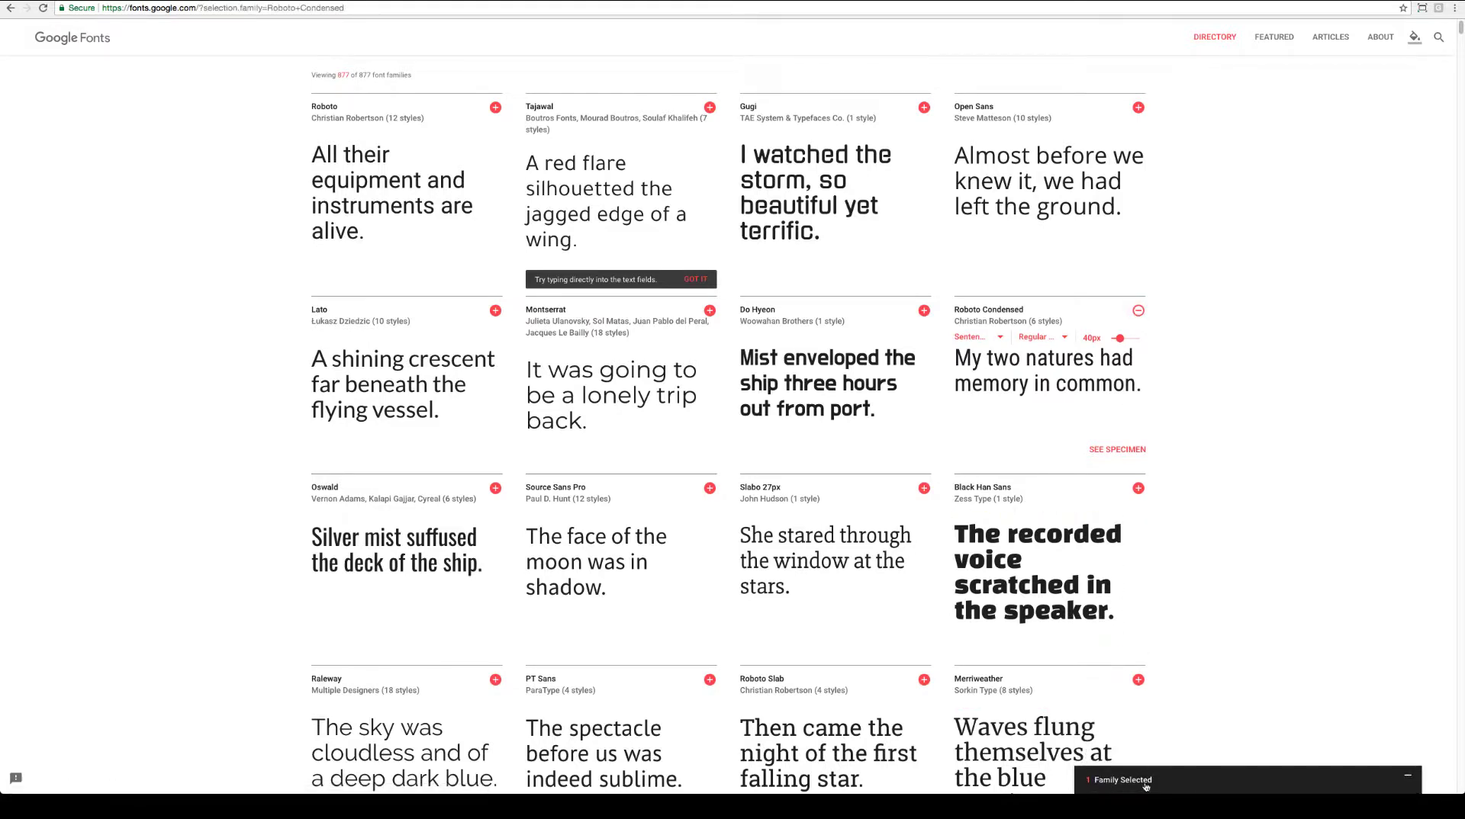
left_click(1156, 784)
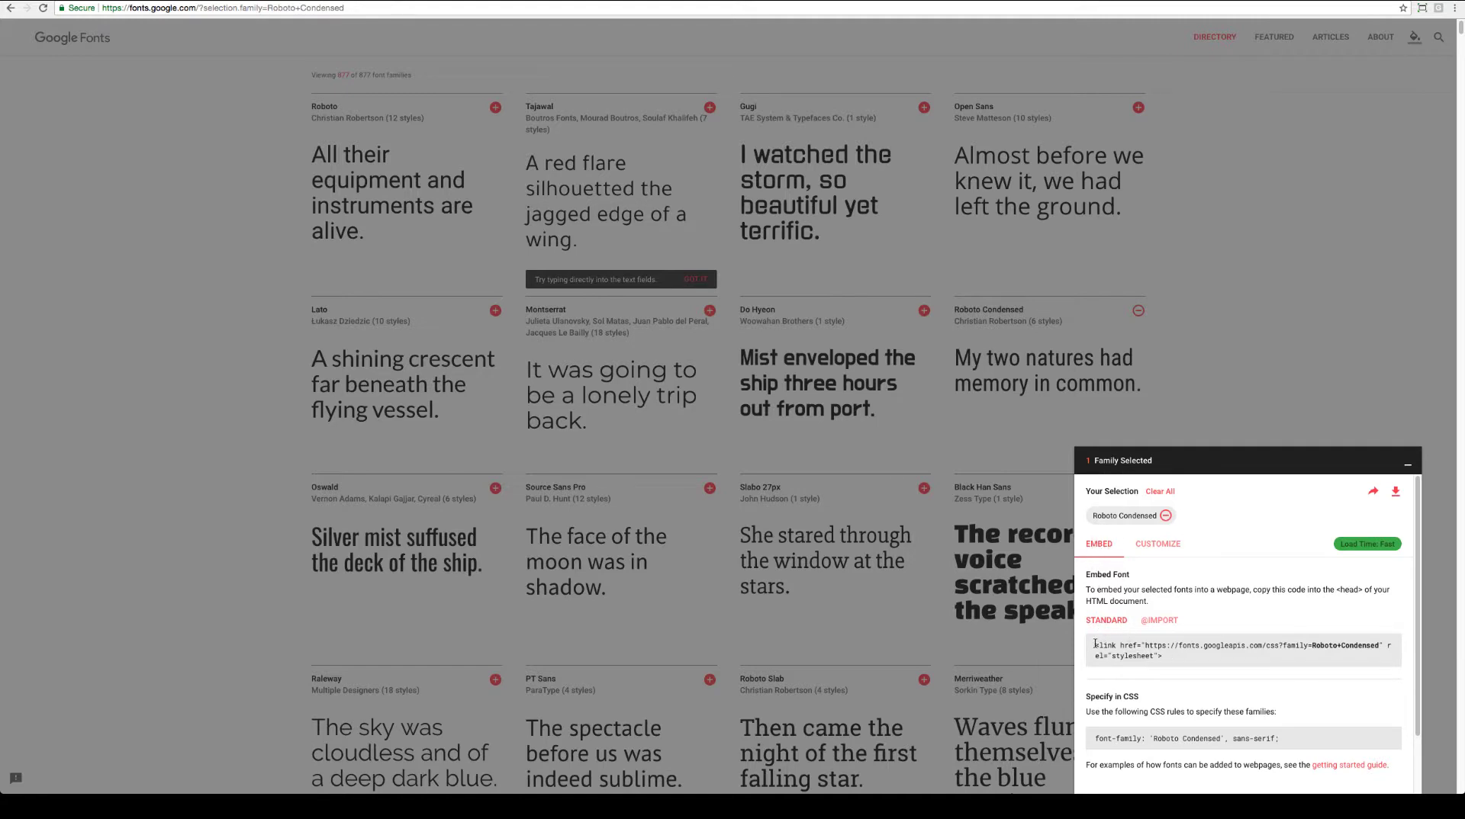
left_click_drag(1097, 649, 1156, 654)
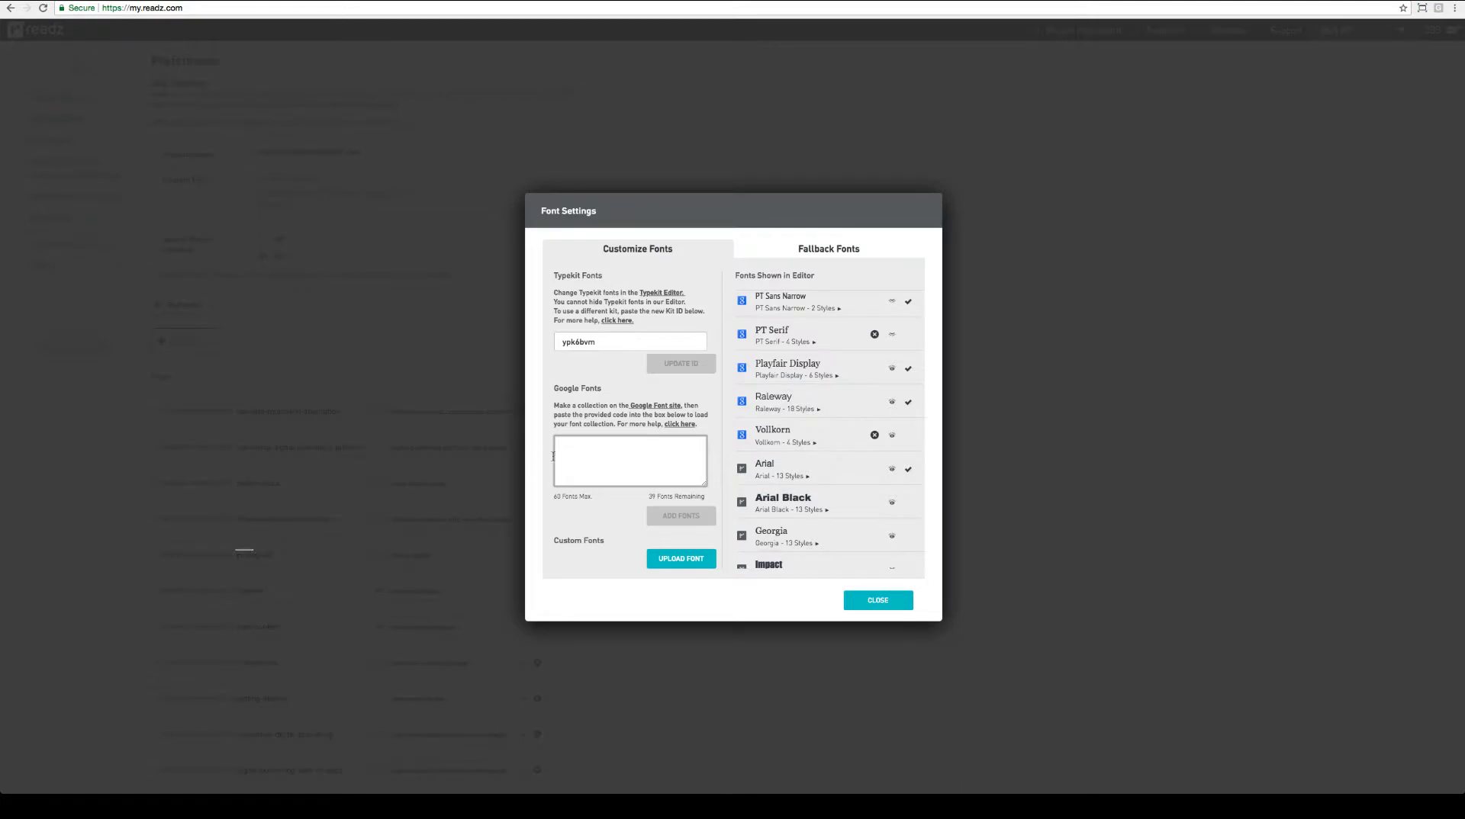
Step: Add Roboto Condensed to the Readz Google Fonts using its copied stylesheet link code
type("<link href=\"https://fonts.googleapis.com/css?family=Roboto+Condensed\" rel=\"stylesheet\">")
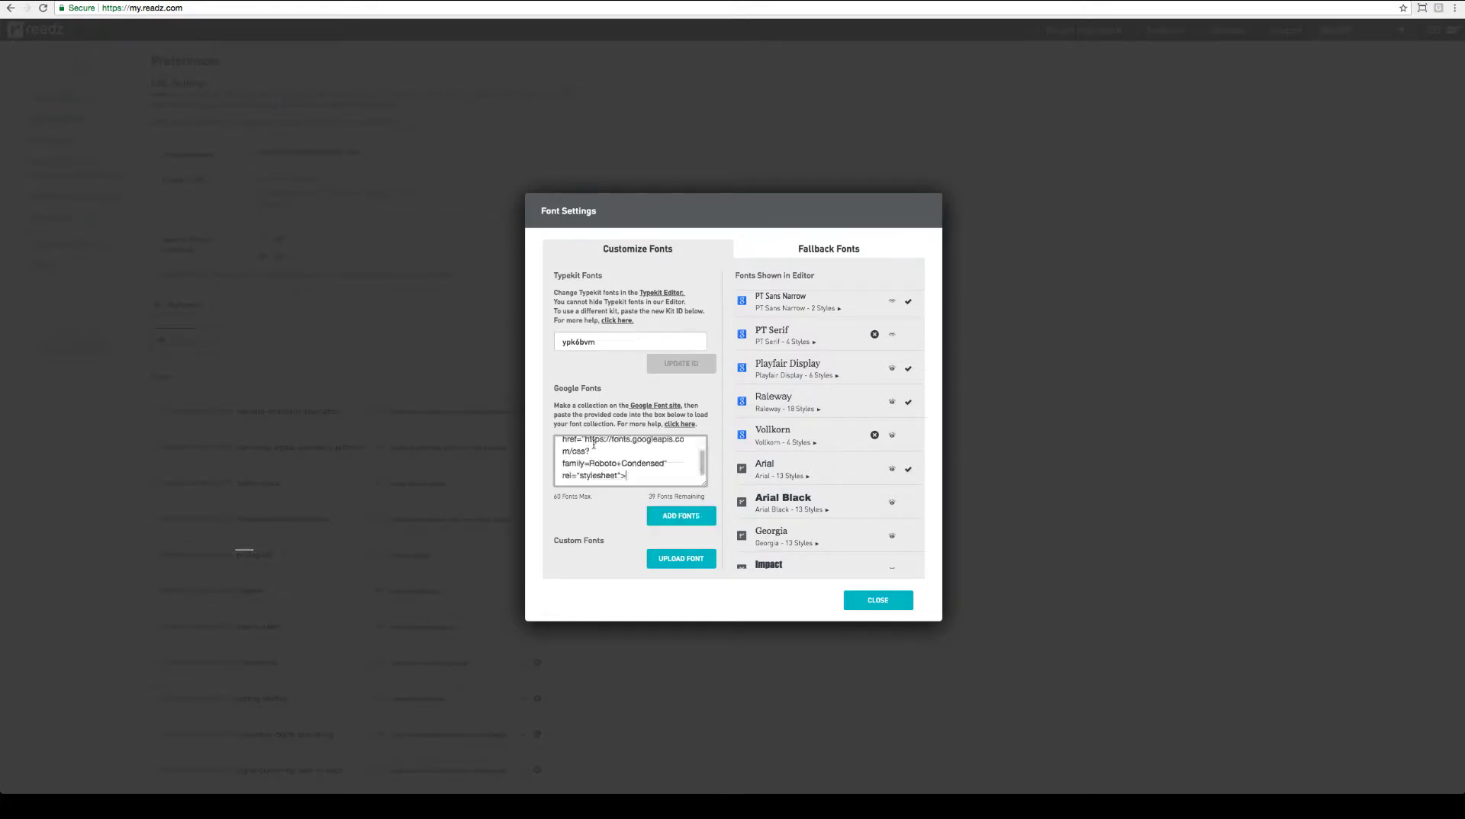
left_click(683, 517)
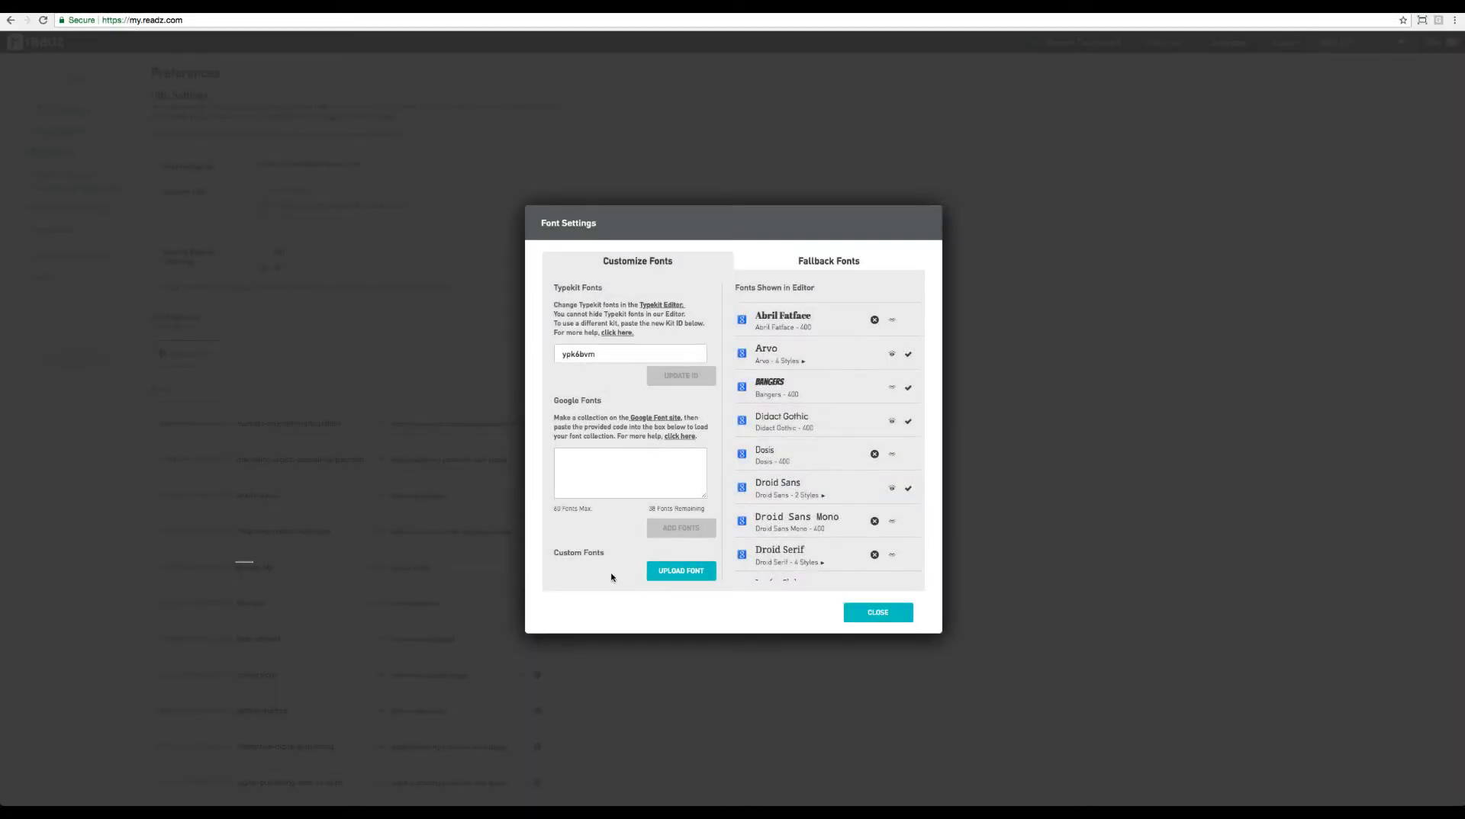
Step: Open the file chooser for uploading a custom font and dismiss it without choosing a file
left_click(674, 574)
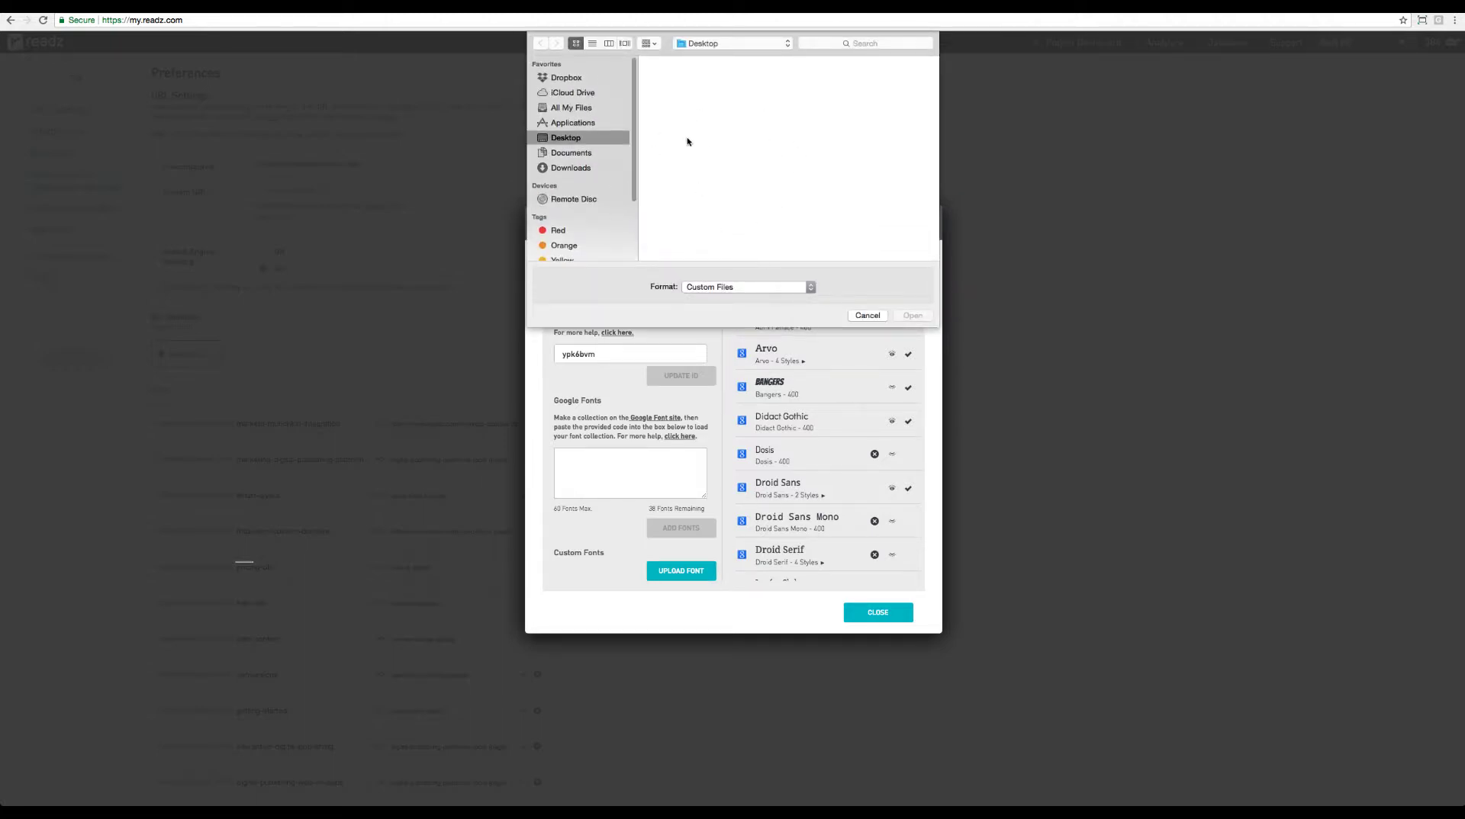
left_click(868, 316)
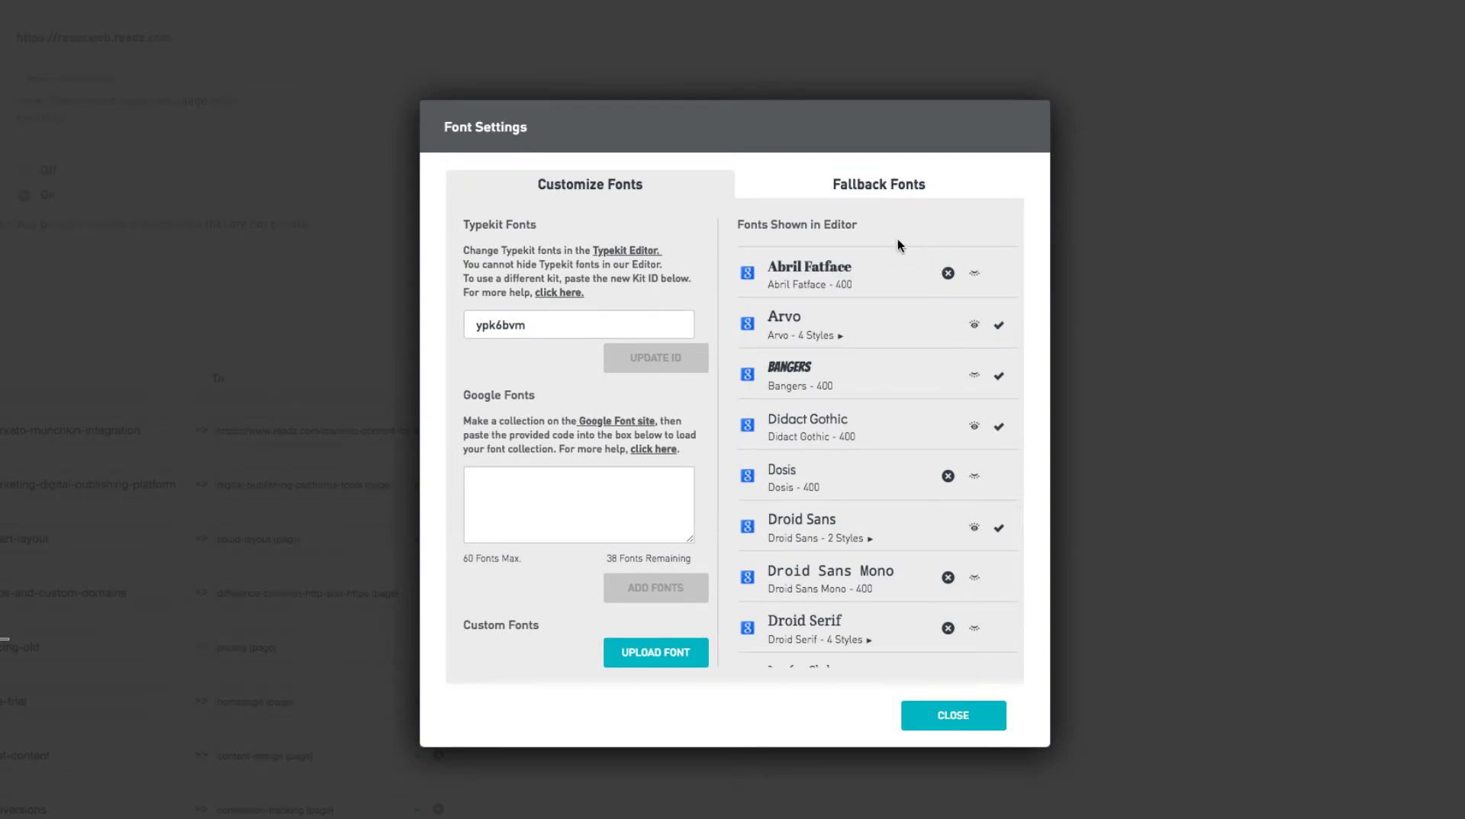
Step: Review the fonts shown in the editor and delete the Roboto Condensed font
scroll(840, 368, "down", 7)
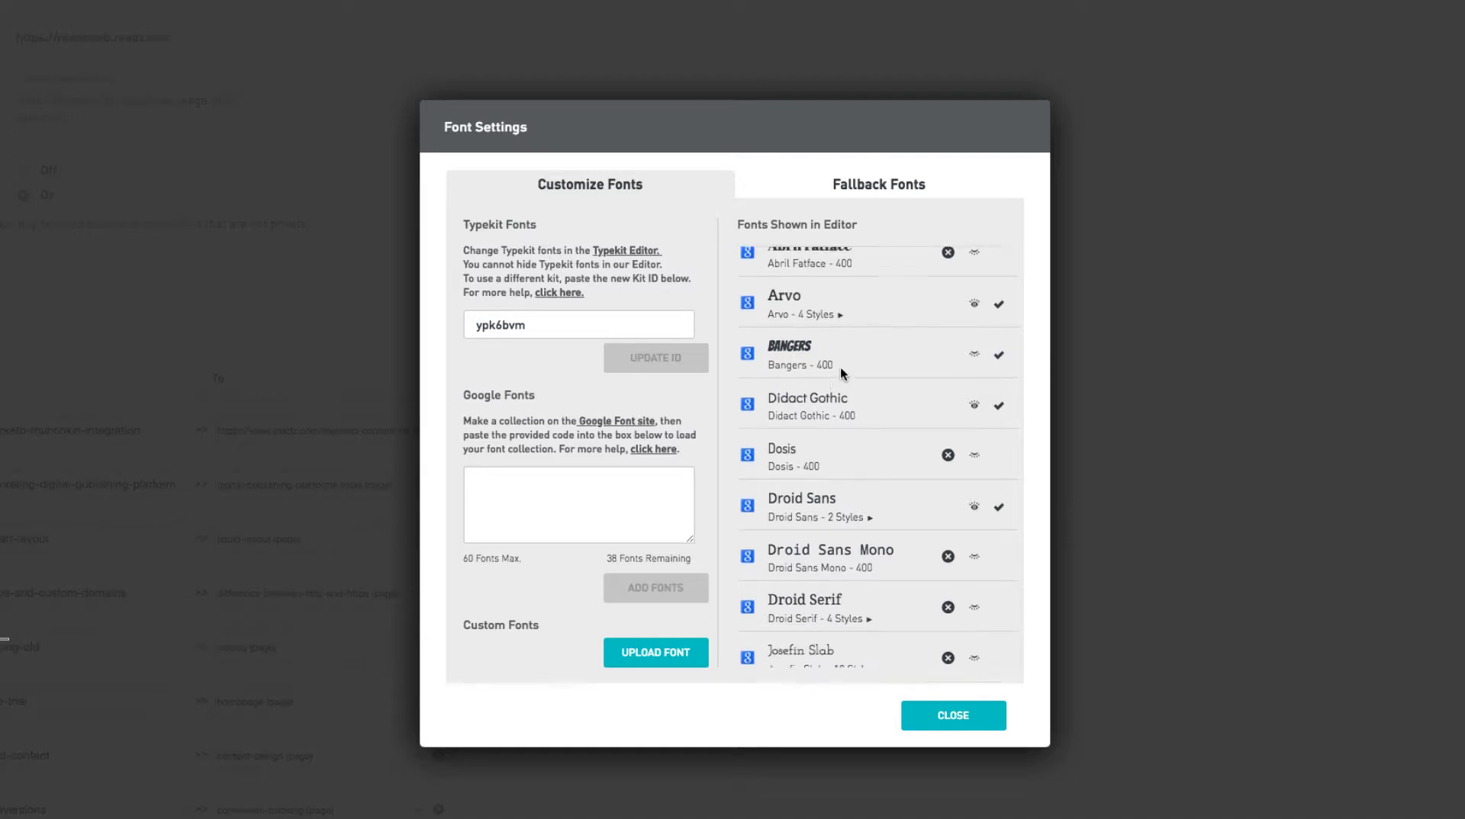
scroll(842, 416, "down", 5)
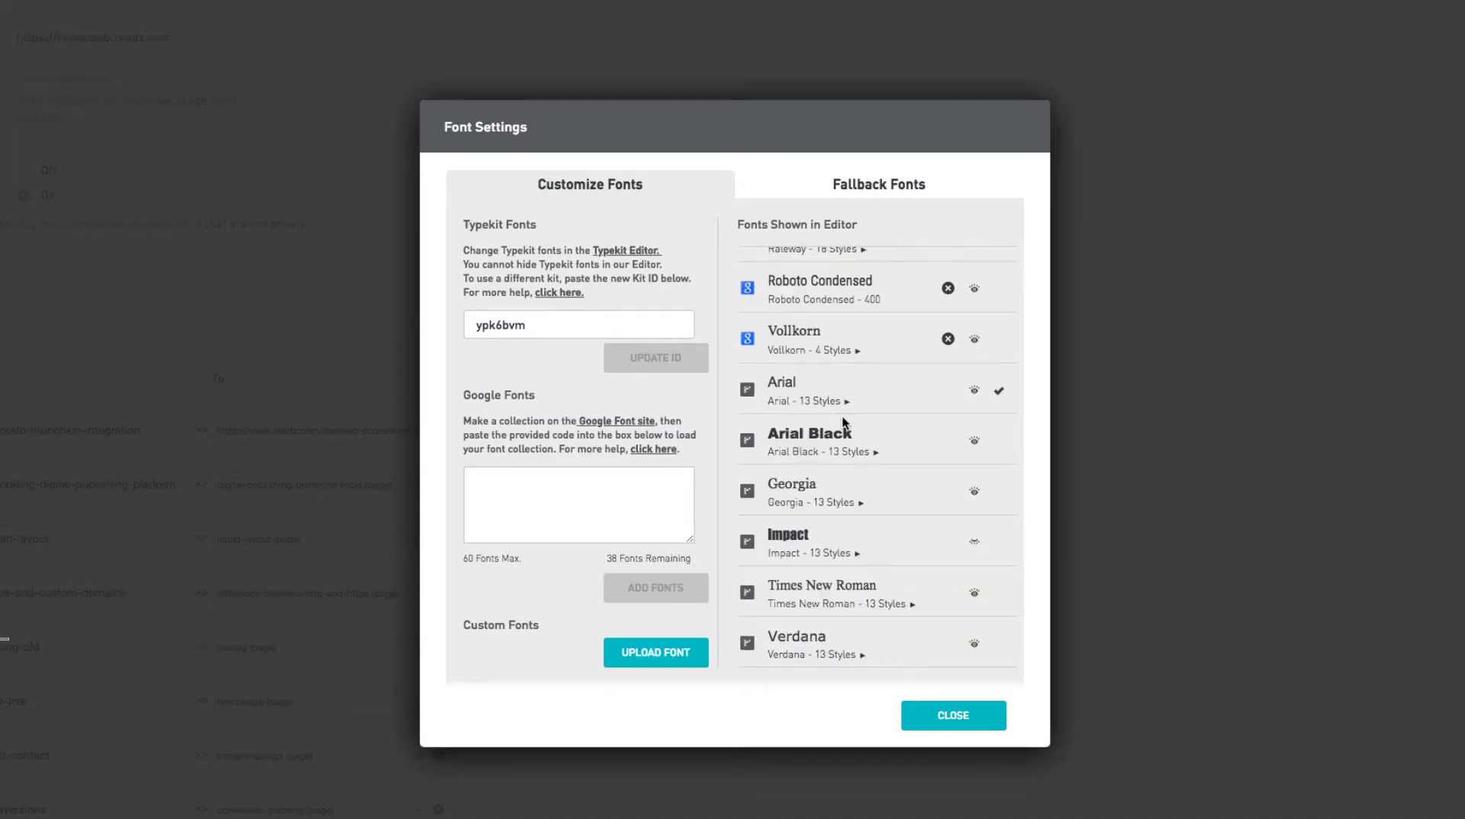
scroll(842, 416, "up", 15)
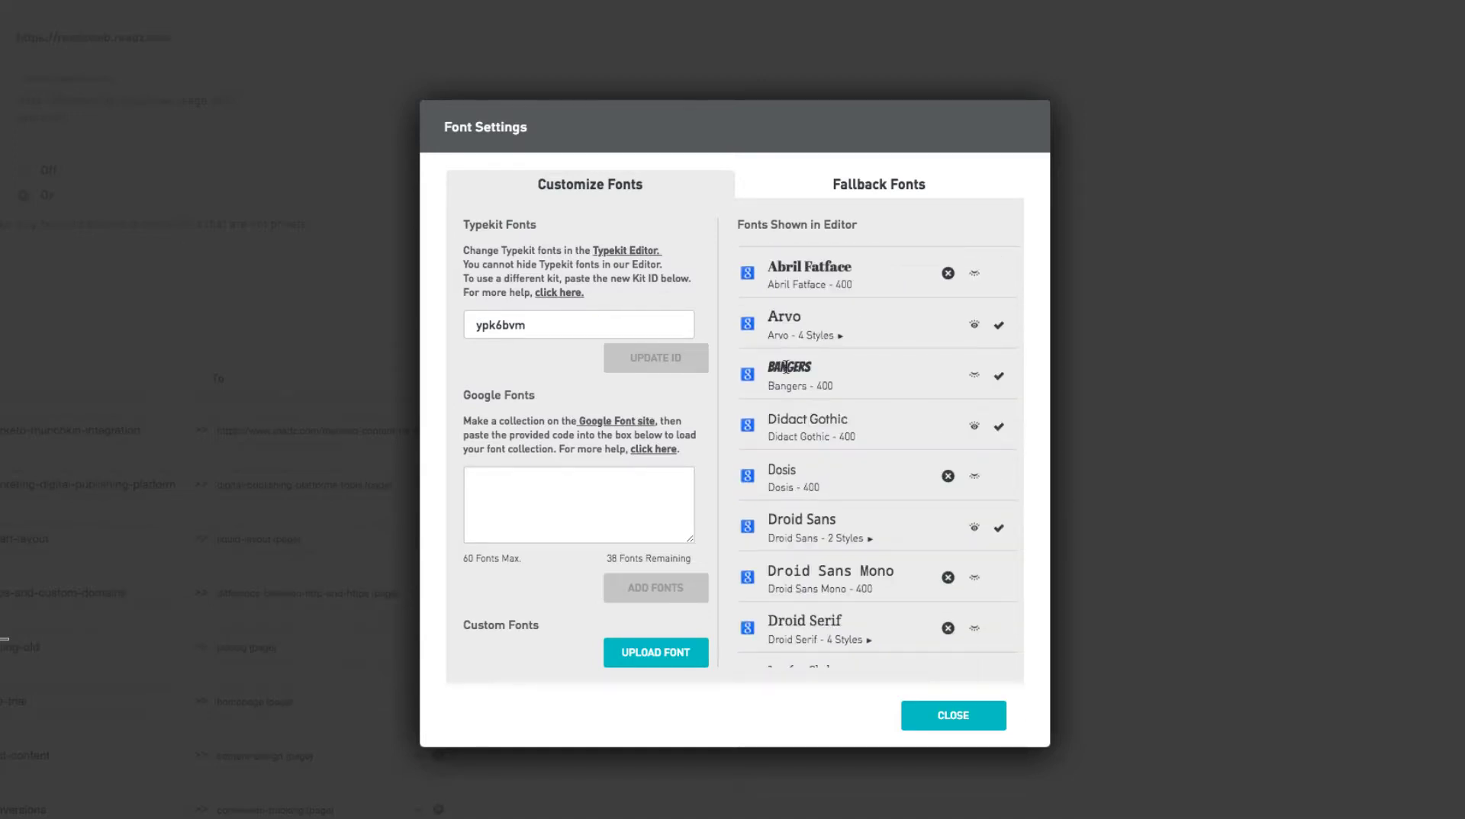
scroll(749, 351, "down", 6)
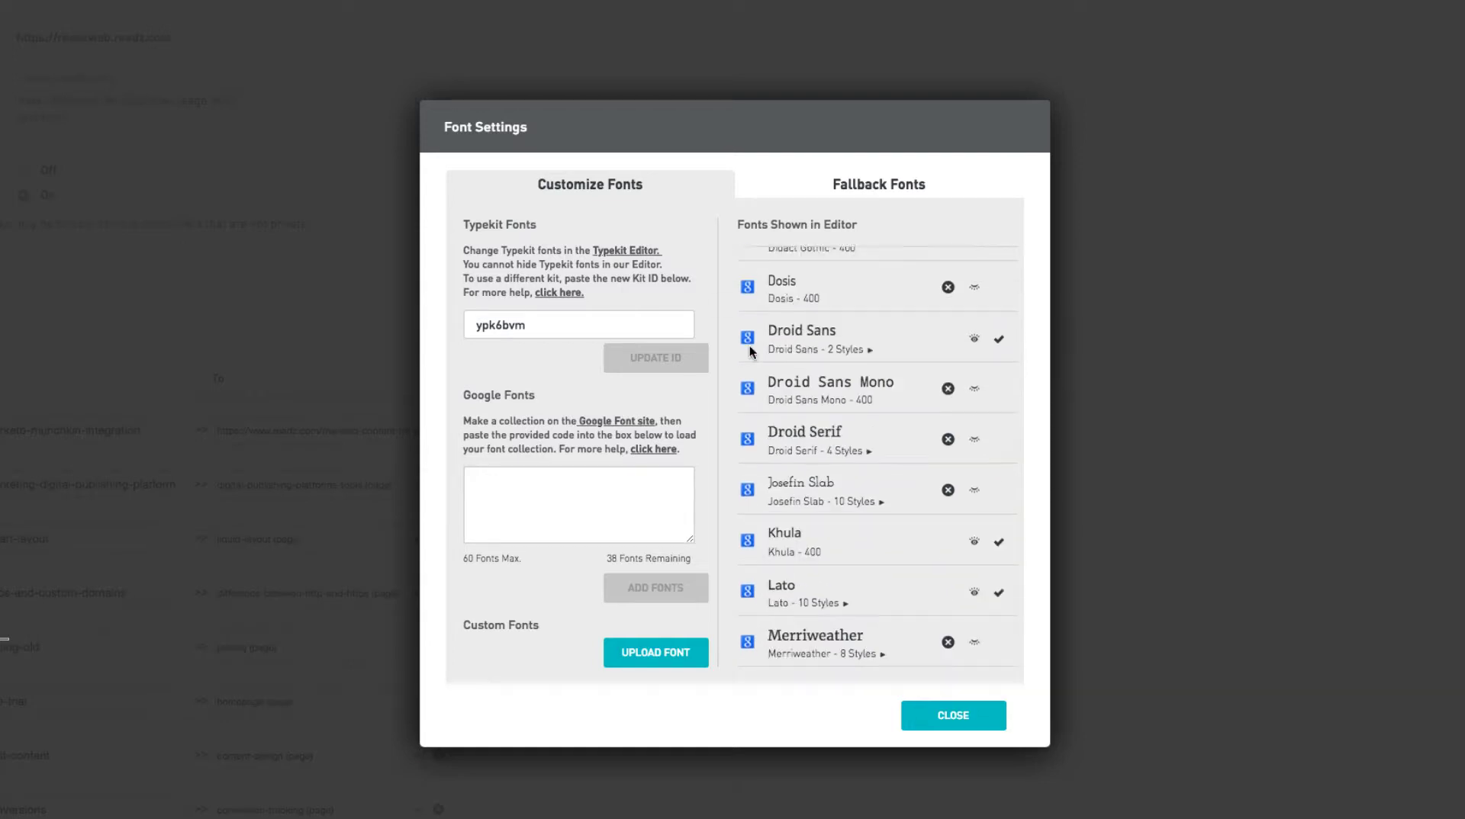
scroll(749, 381, "down", 5)
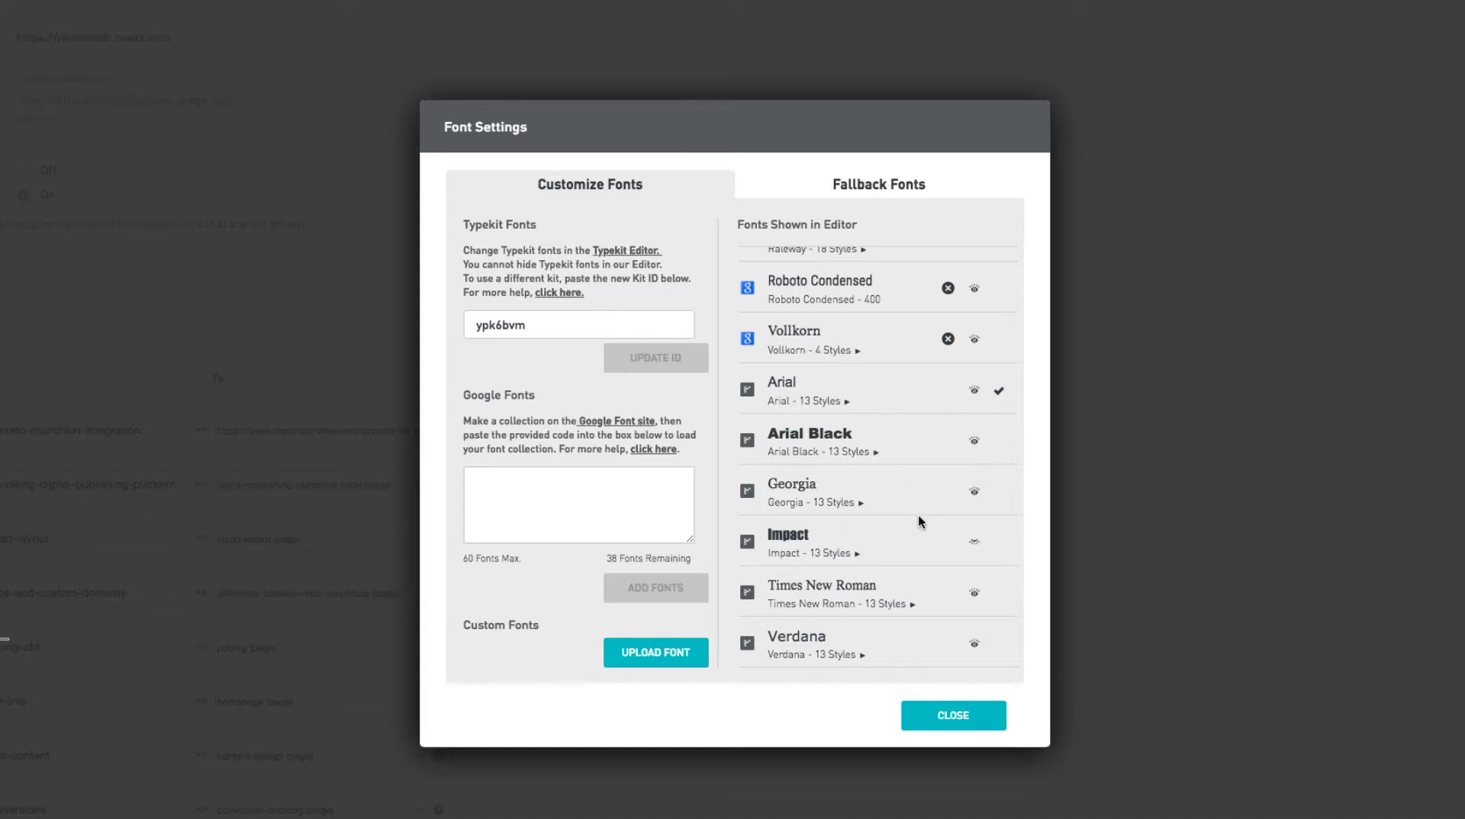
scroll(918, 515, "up", 3)
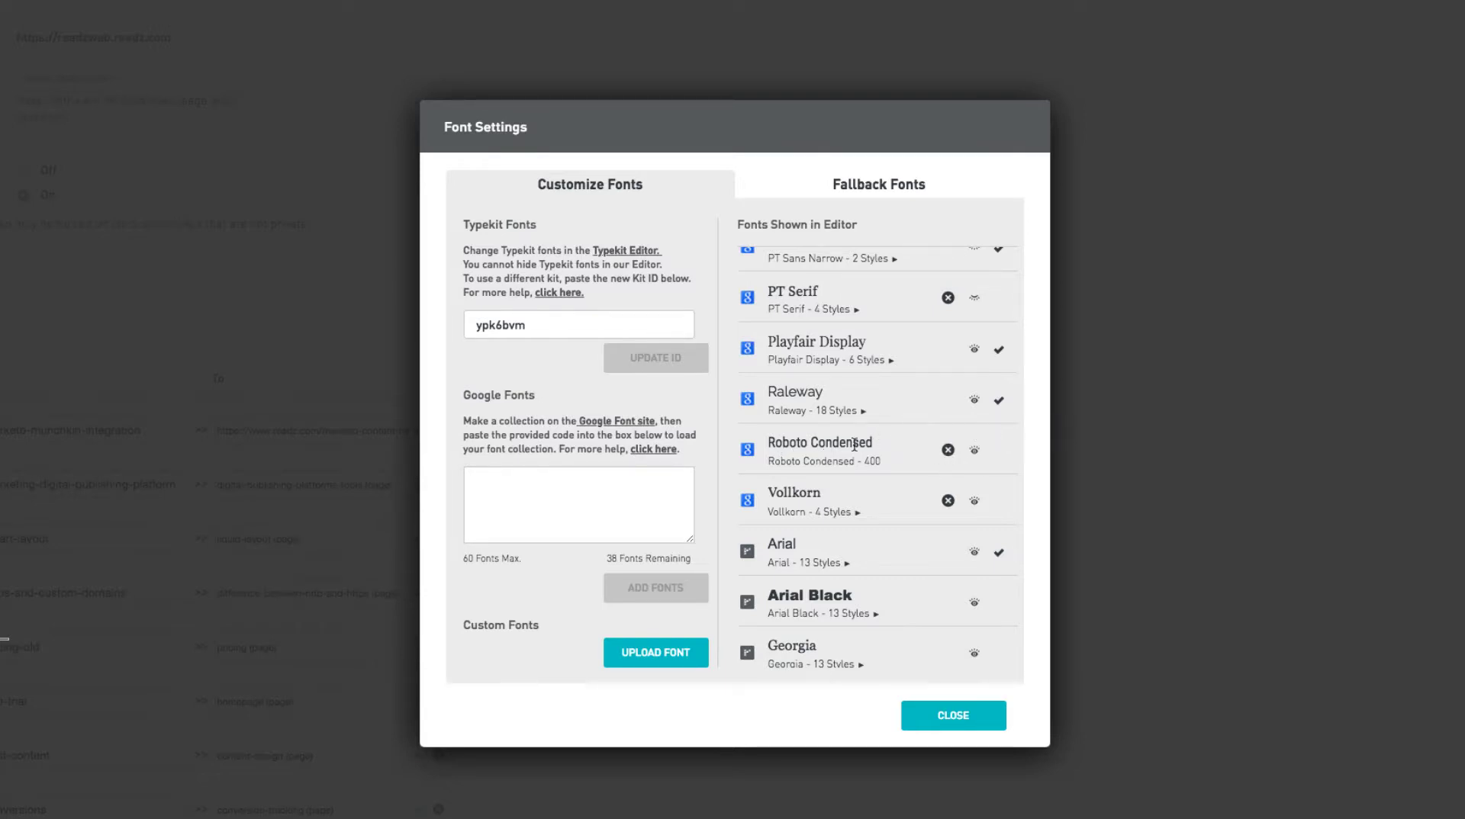
left_click(948, 453)
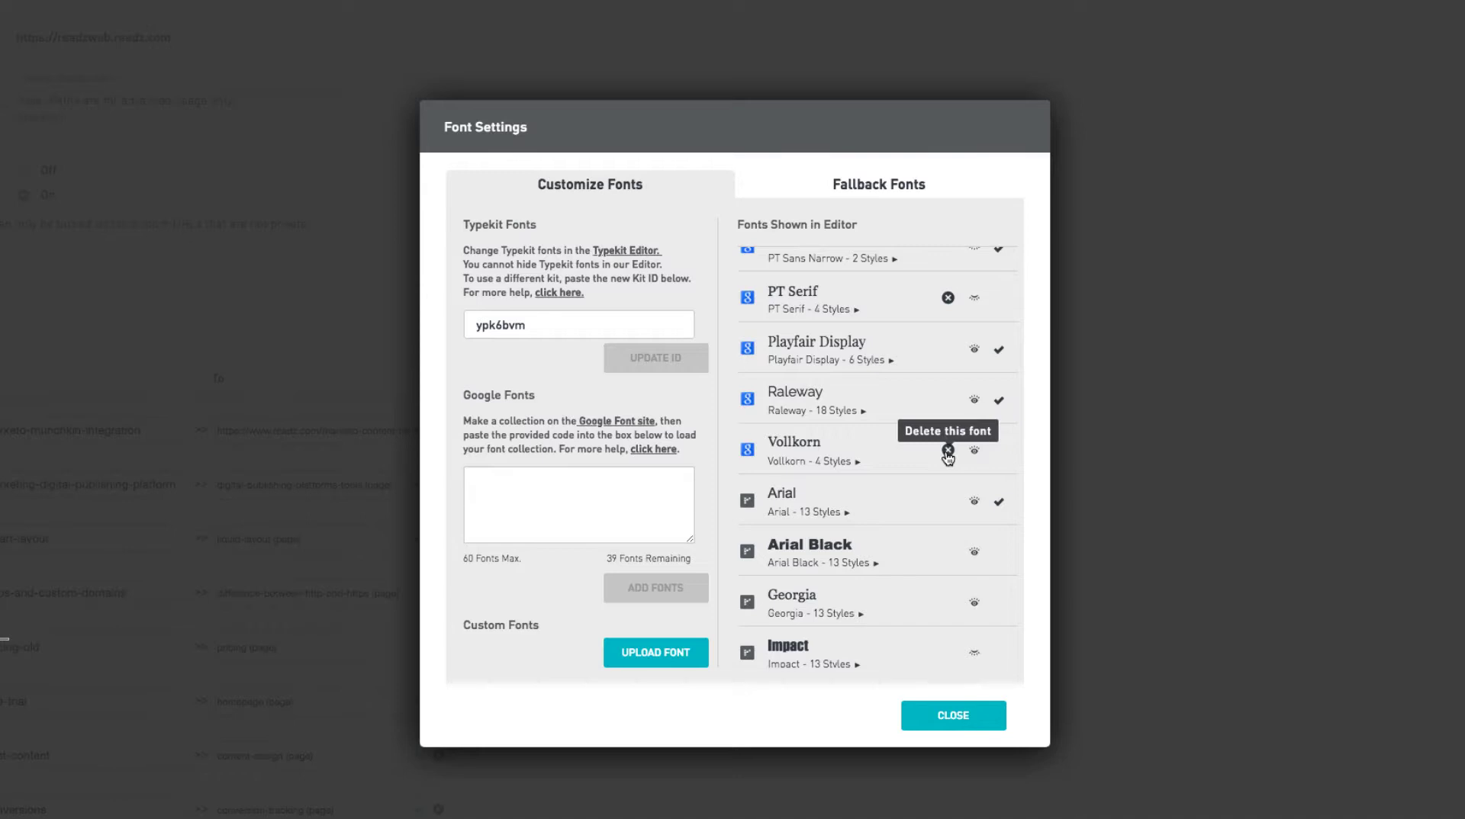
Step: Delete the unused Old Standard TT font from the fonts shown in the editor
scroll(945, 452, "up", 2)
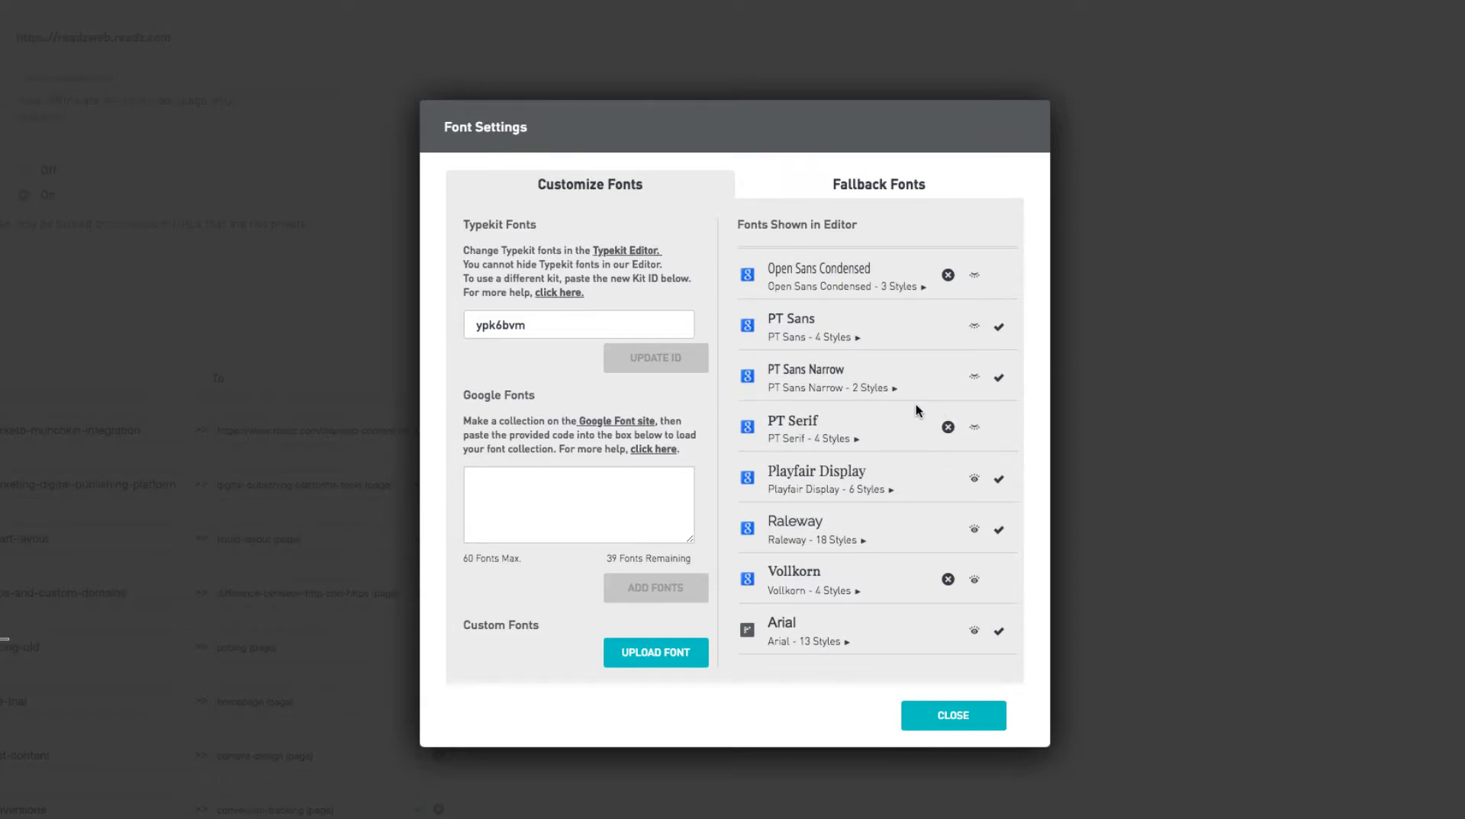
scroll(919, 405, "up", 1)
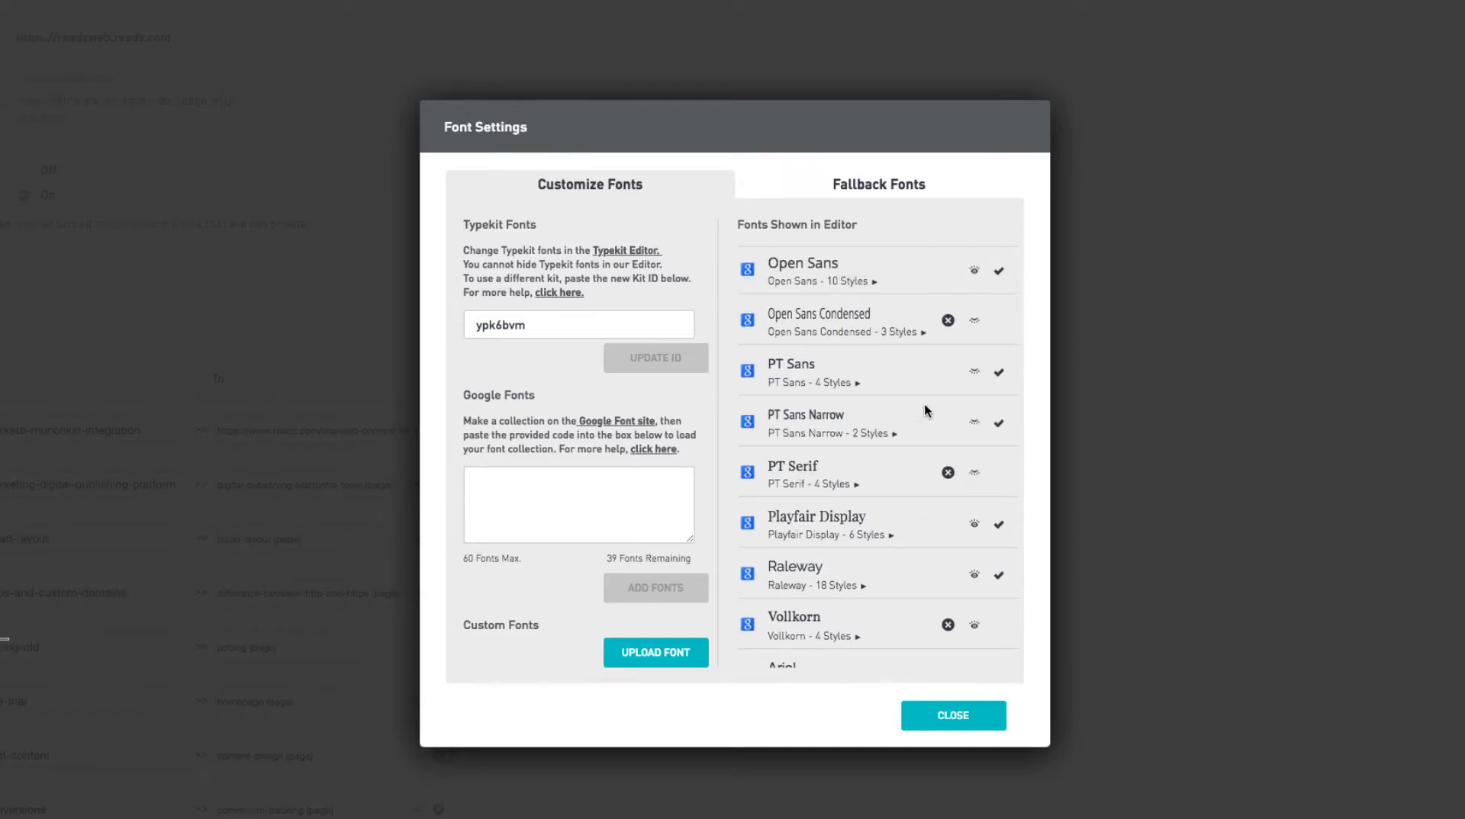
scroll(927, 411, "up", 1)
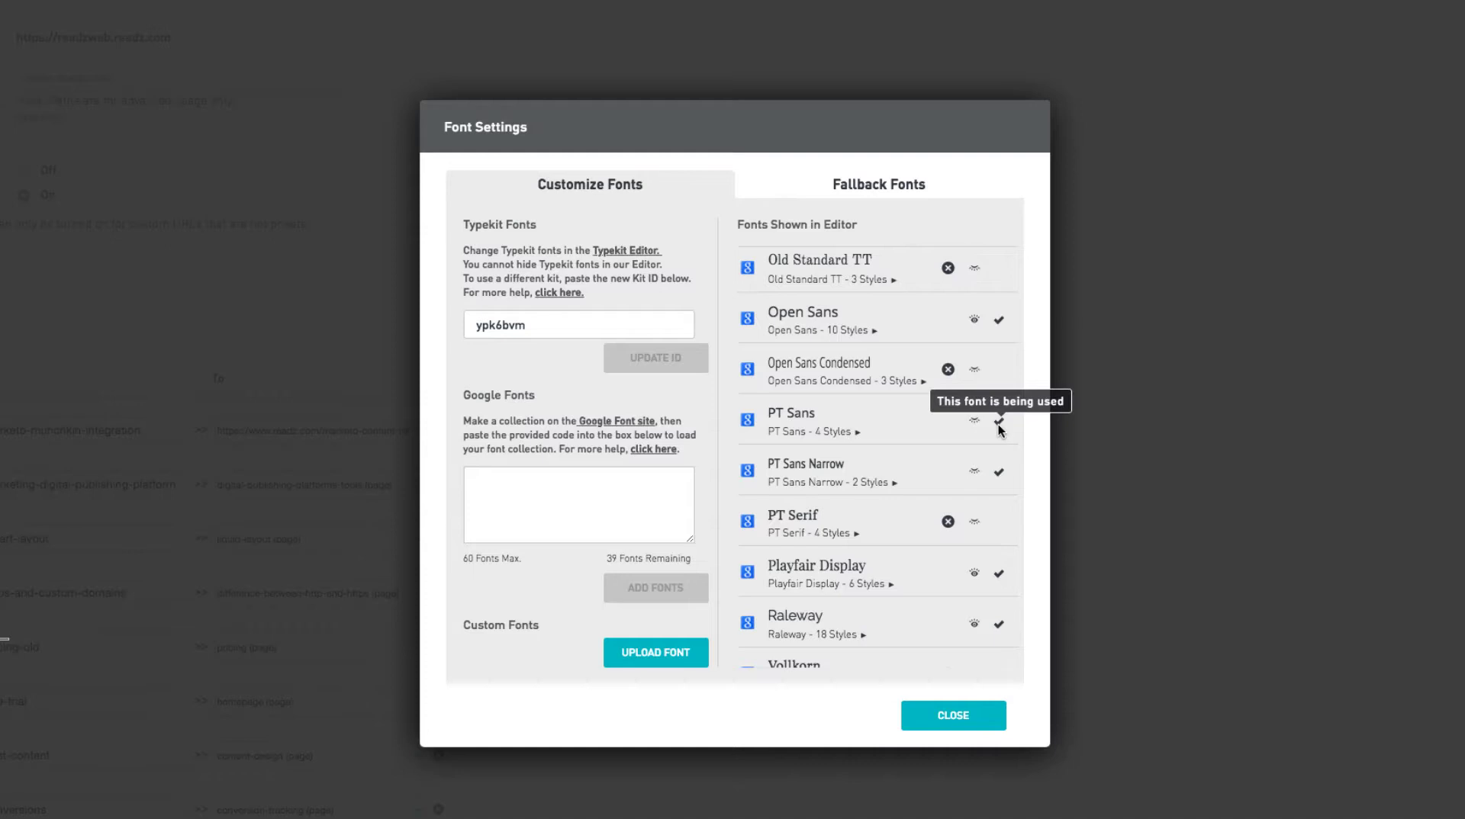
scroll(998, 425, "up", 2)
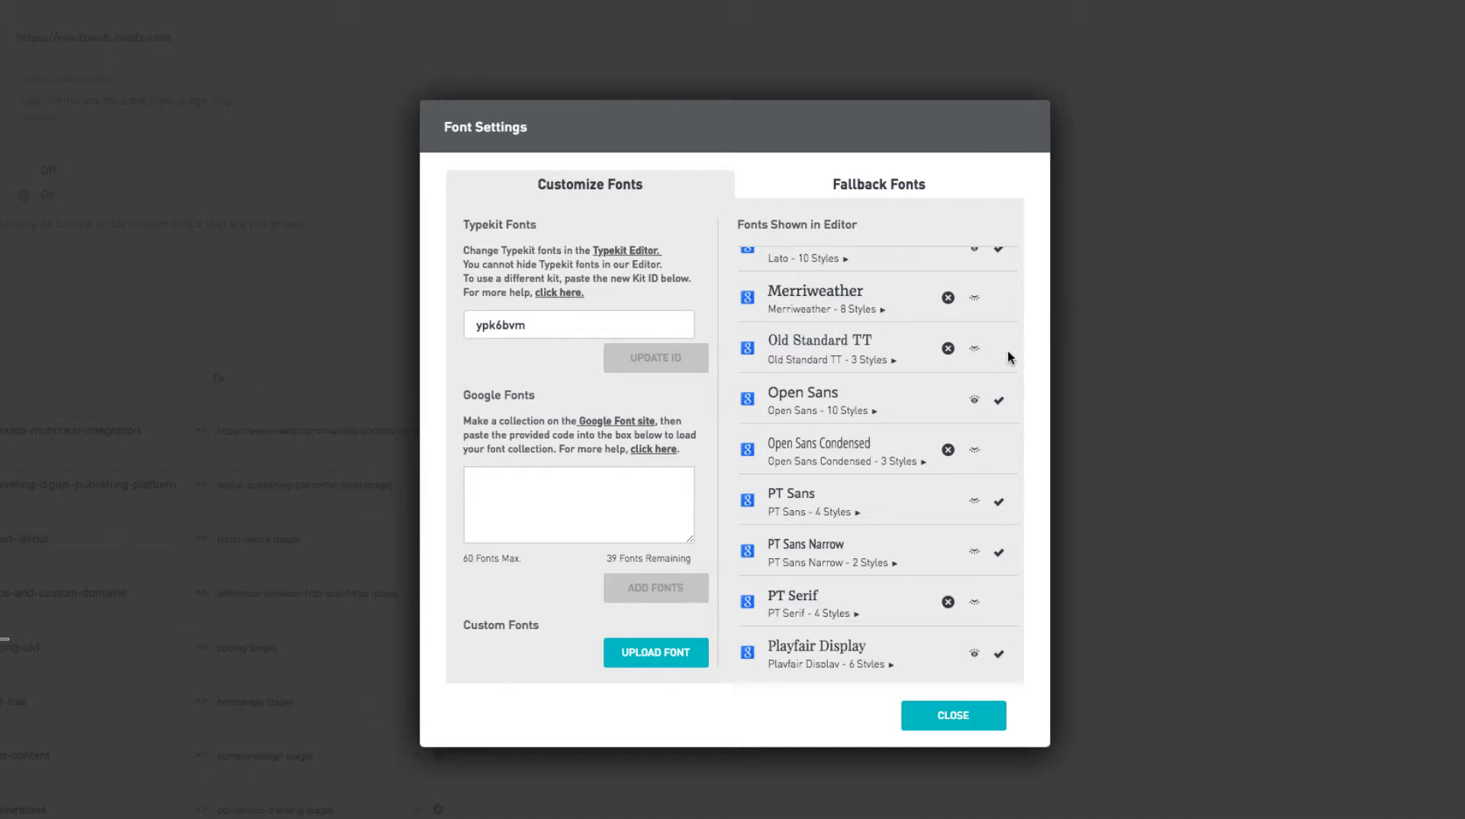
left_click(946, 348)
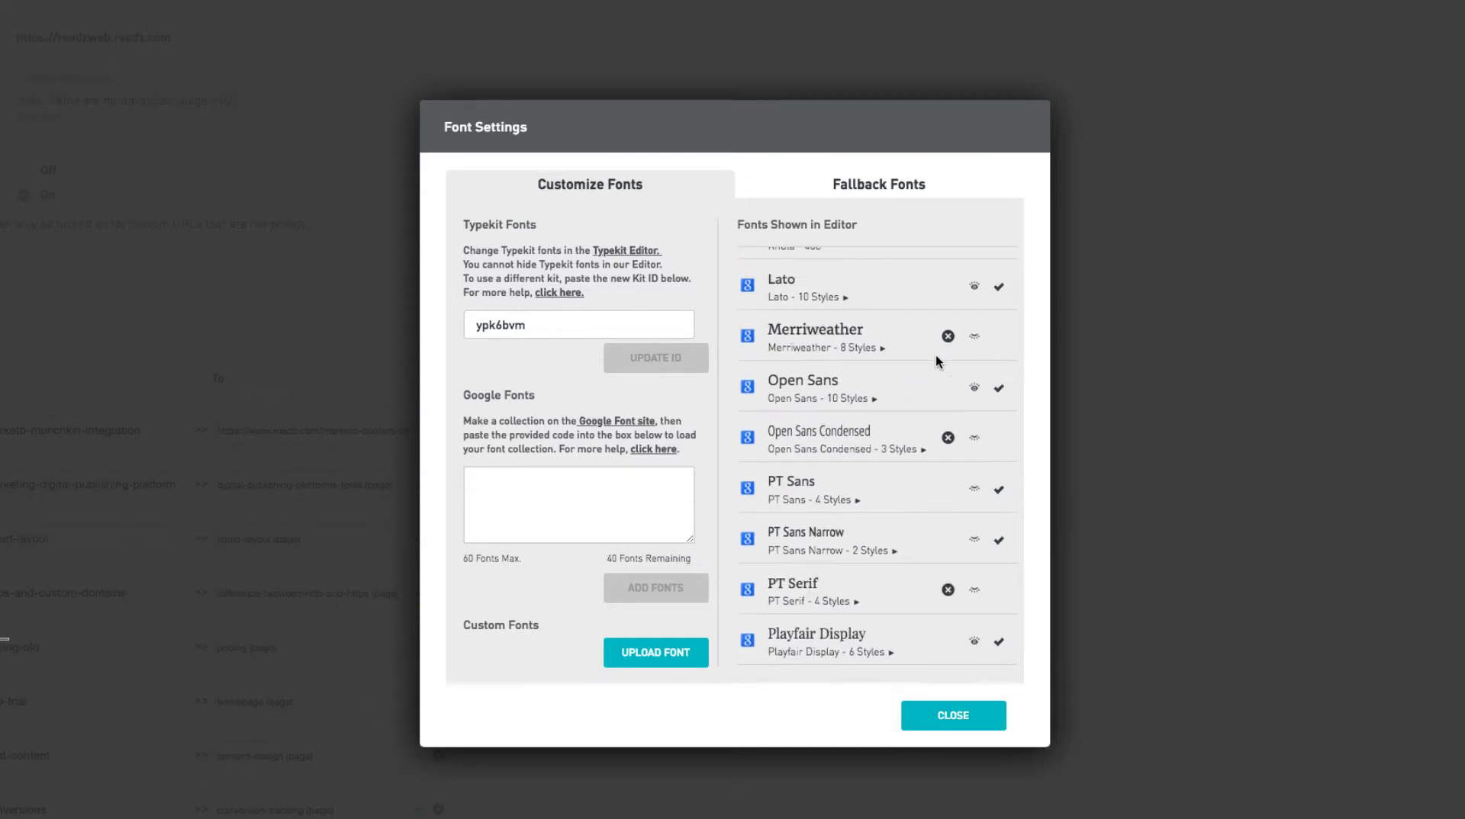
scroll(927, 366, "up", 3)
scroll(927, 371, "up", 2)
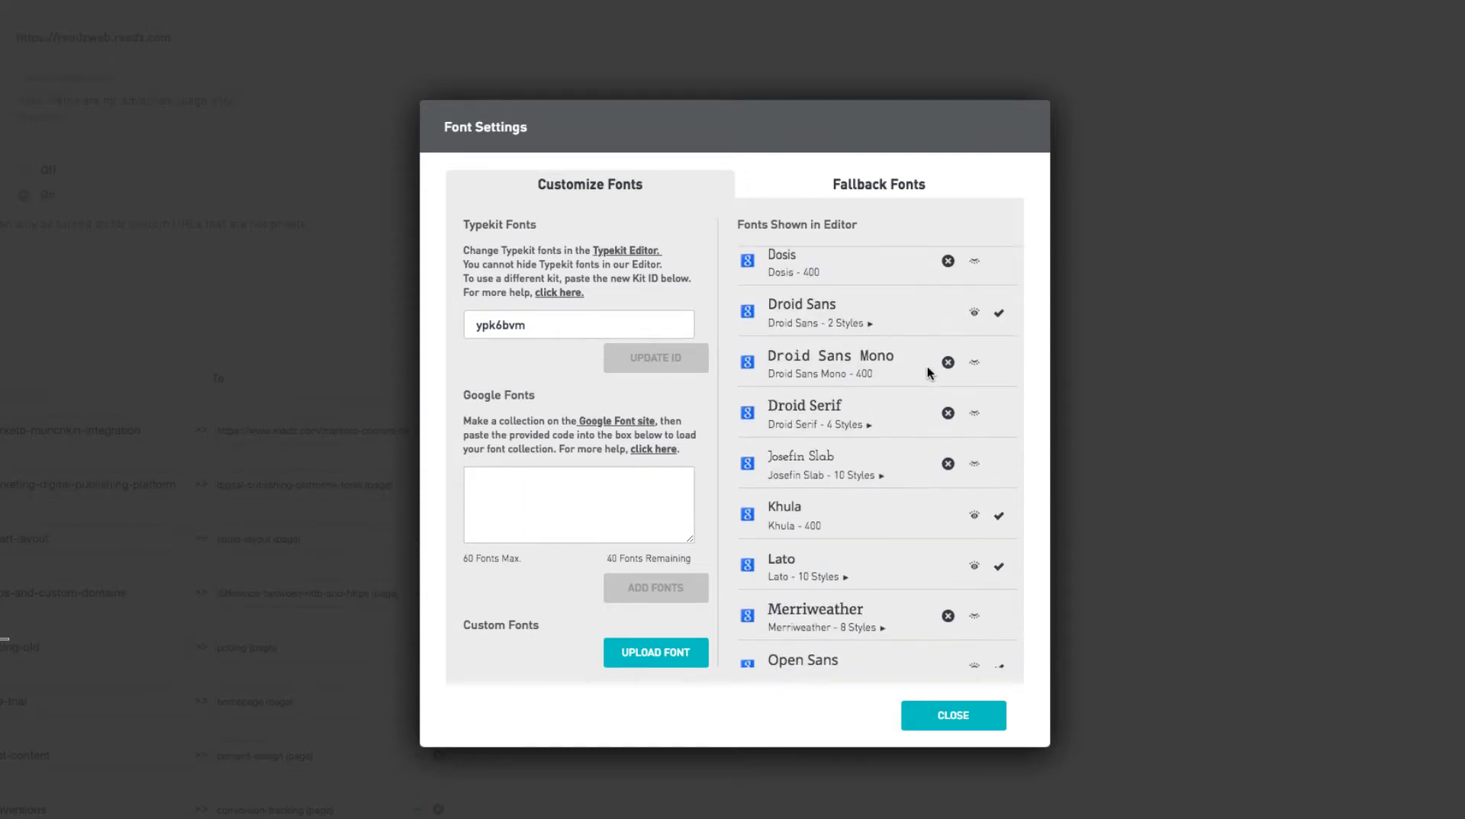